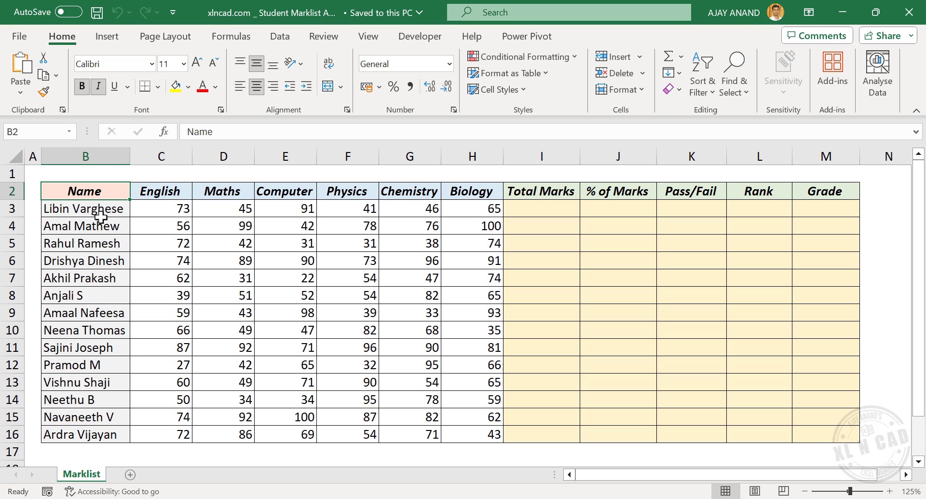
- Enter the formula =SUM(C3:H3) in cell I3 to total the first student's marks
click(533, 209)
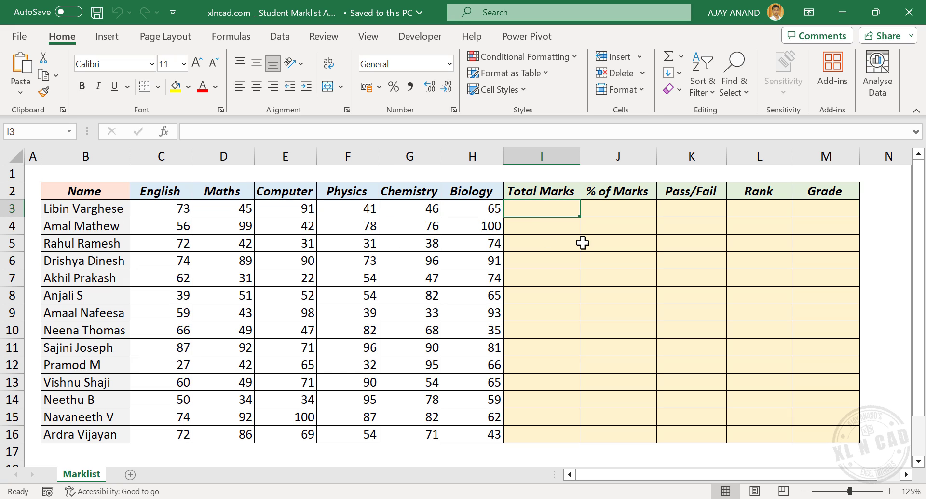
text(=)
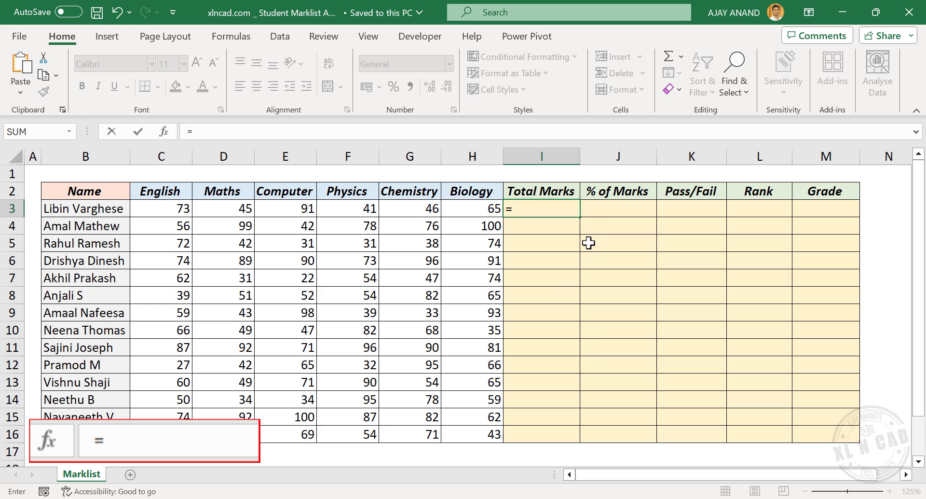
text(SUM()
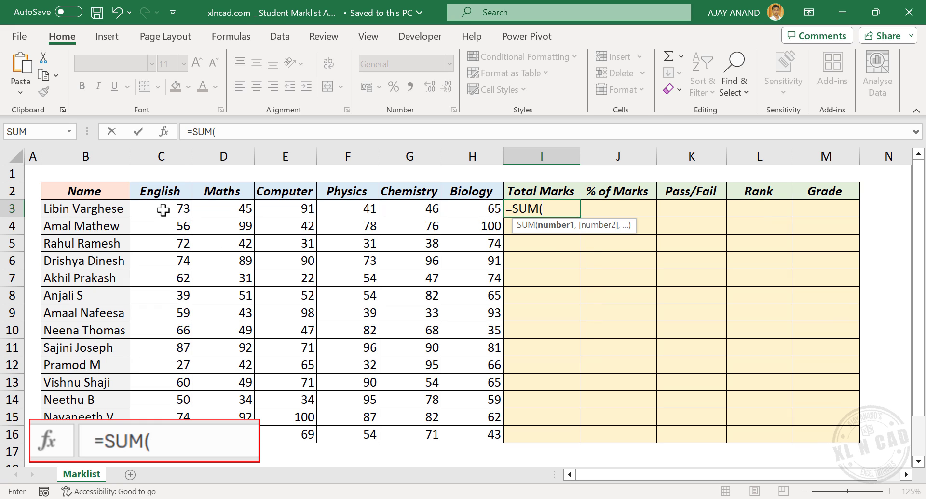
drag(163, 208, 488, 214)
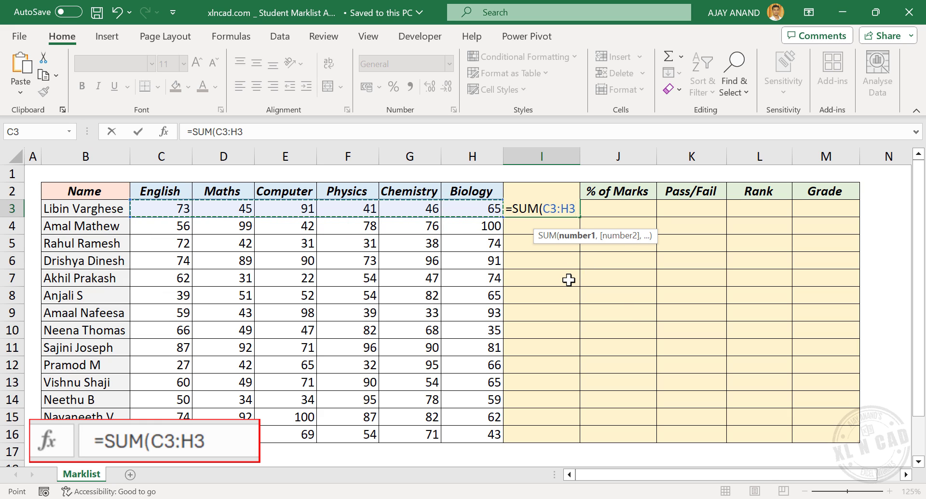
text())
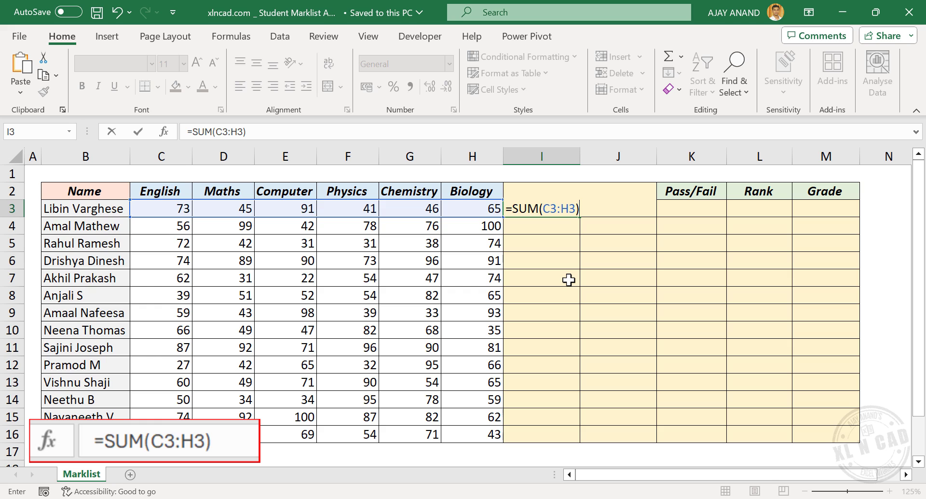
key(Return)
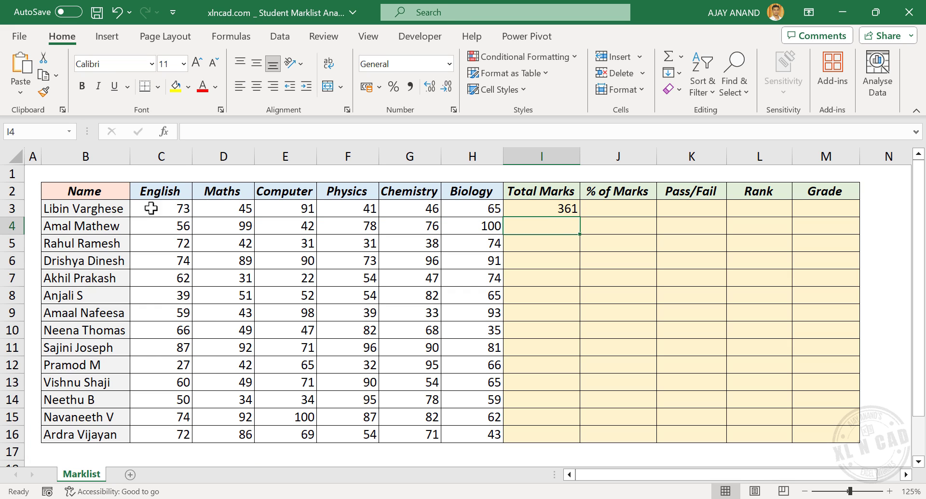
- Copy the total formula from I3 down through I16 and check the copied formulas in a few rows
click(550, 208)
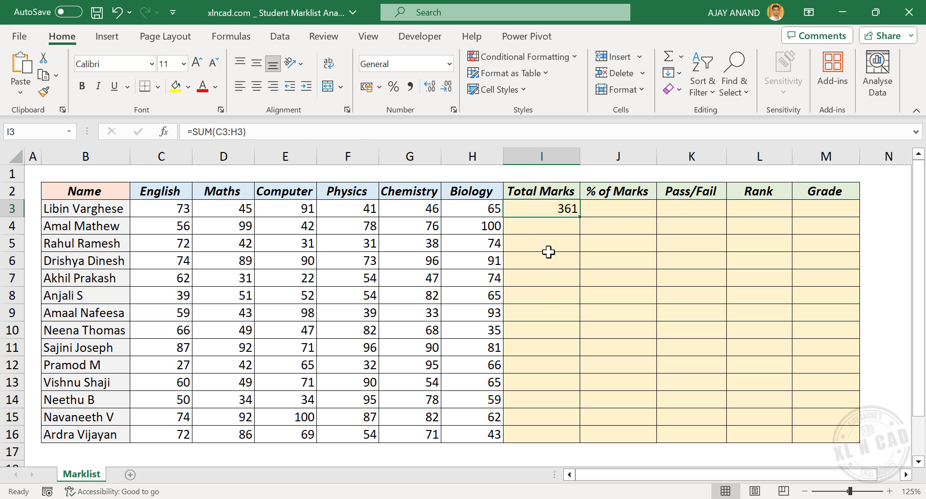
drag(581, 220, 589, 439)
click(539, 295)
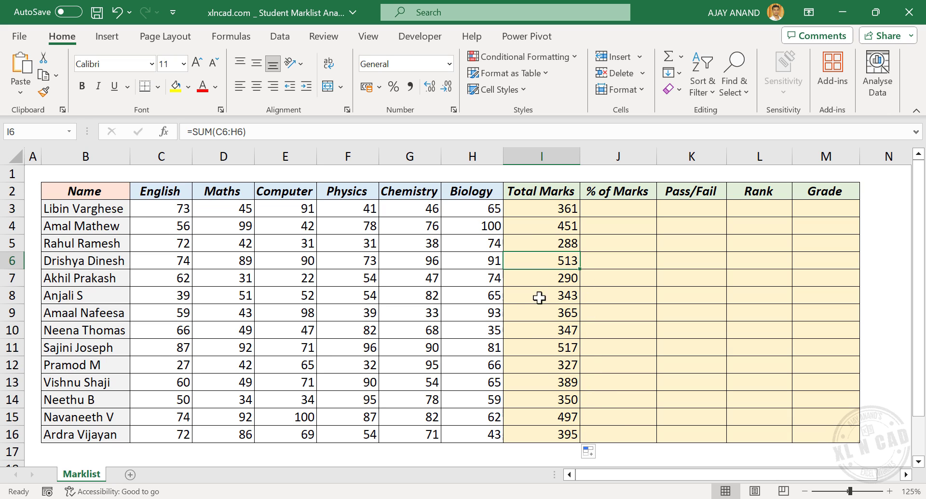
click(540, 312)
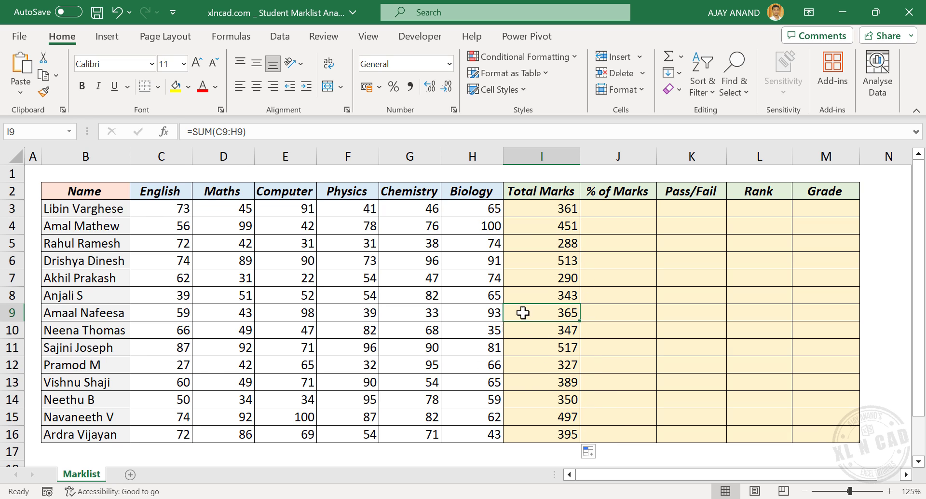
- Enter the formula =SUM(C3:H3)/(6*100) in cell J3 to calculate the first student's percentage of marks
click(619, 213)
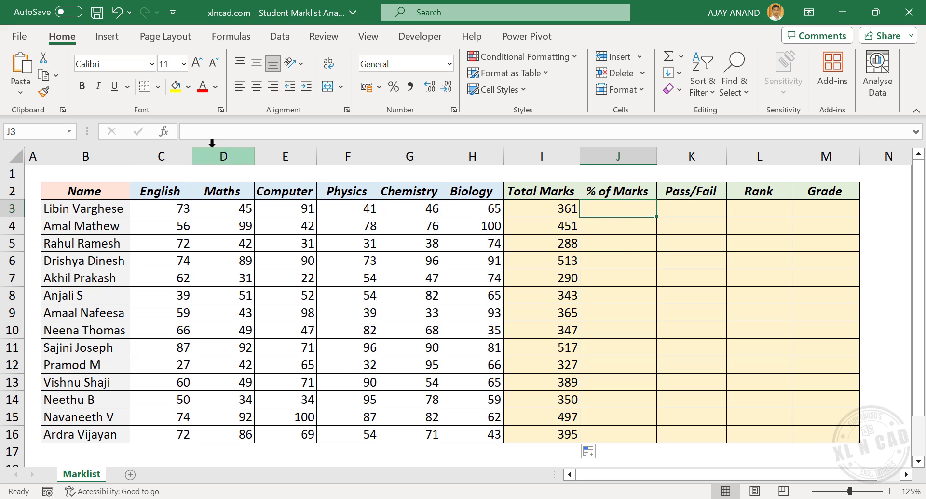
key(F2)
text(=)
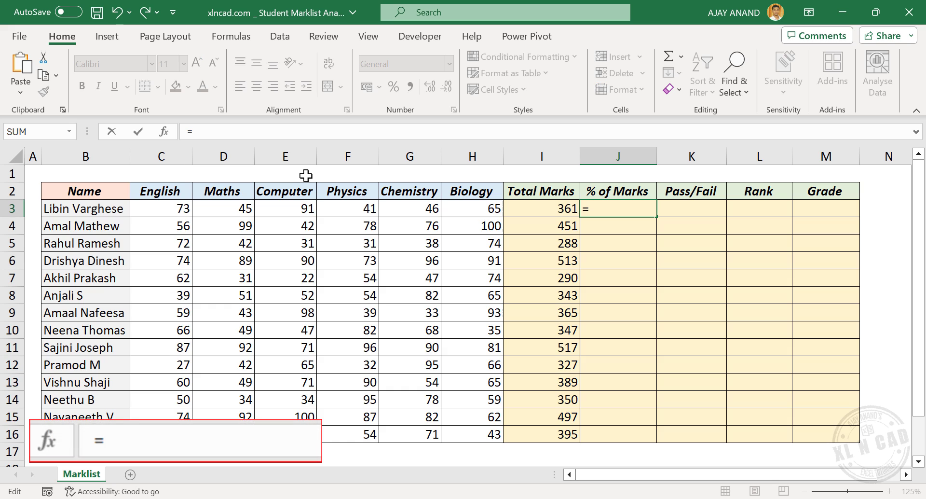
text(SUM)
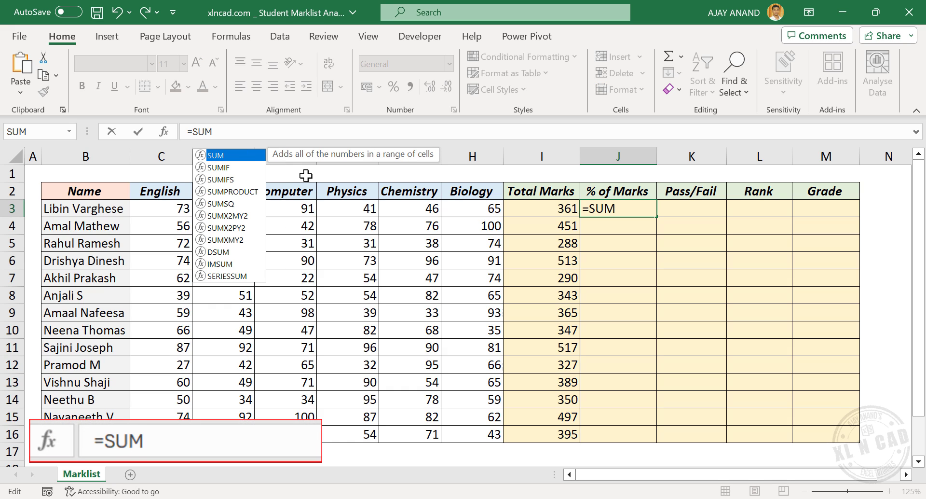
text(()
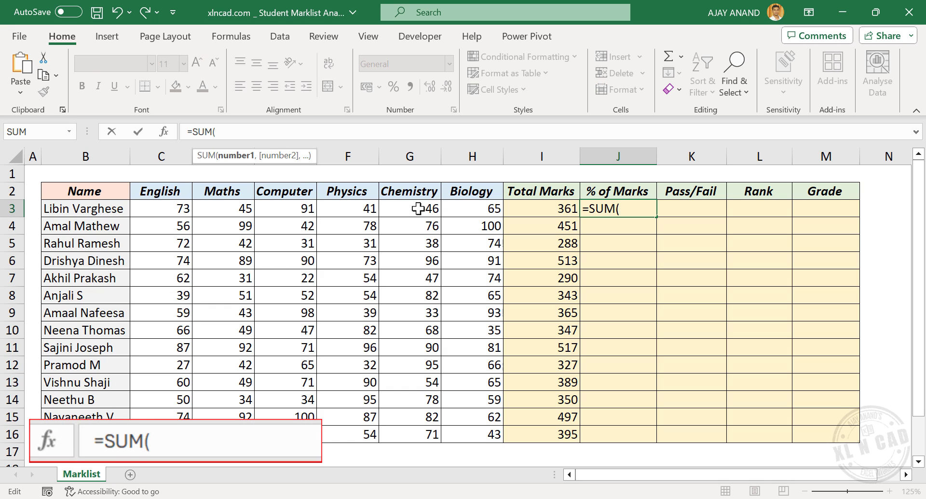
click(171, 206)
drag(172, 207, 488, 212)
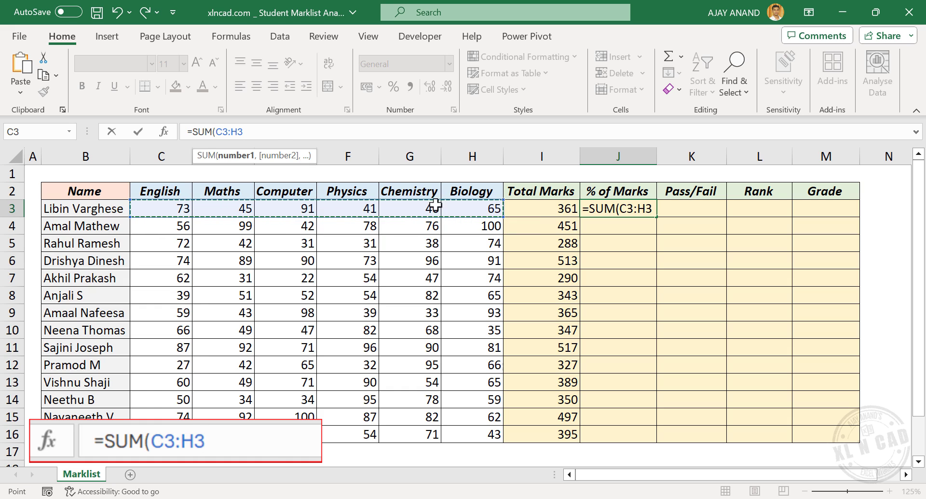
text())
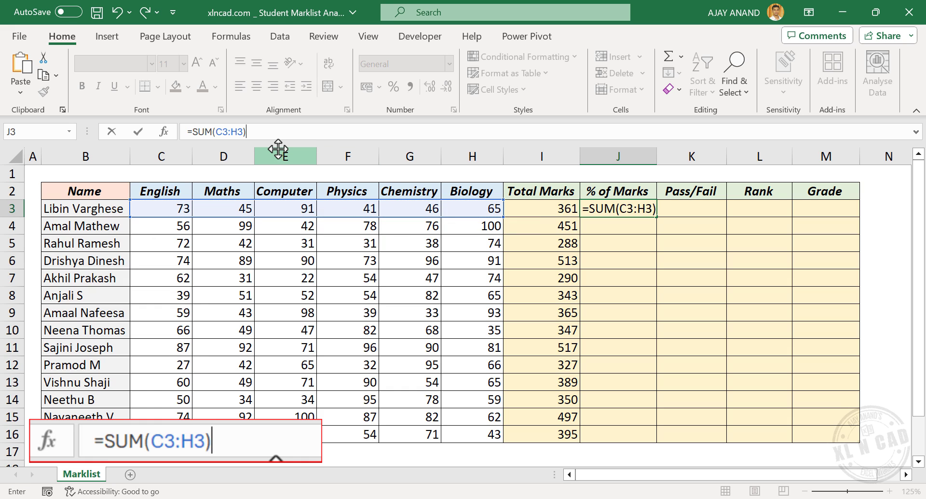
text(/()
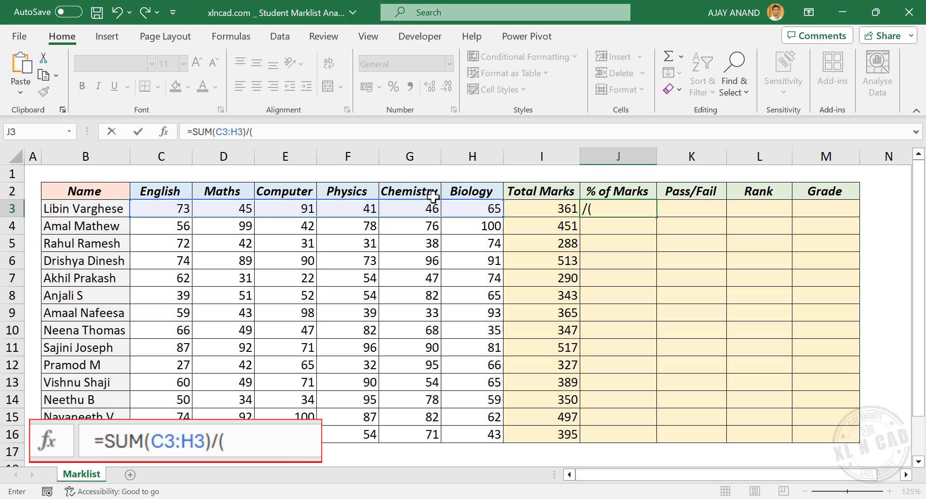
text(6*)
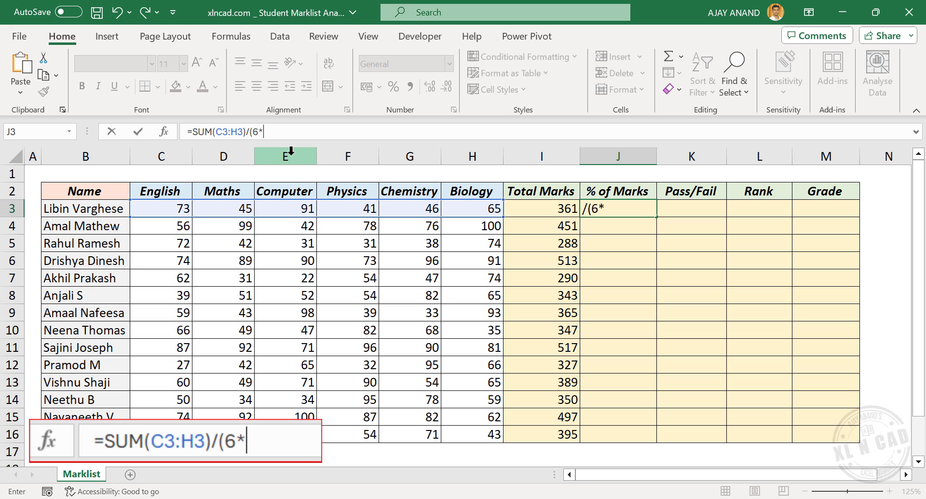
text(100))
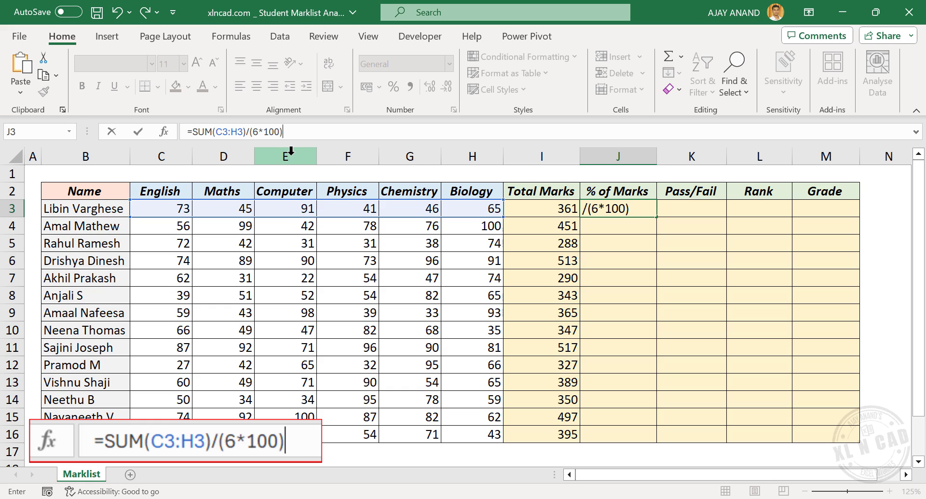
key(Return)
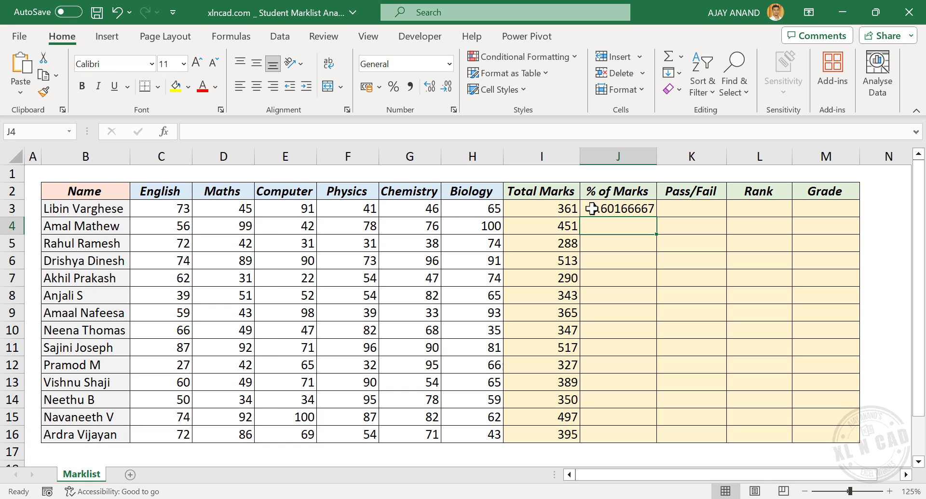
- Format J3 as a percentage with two decimal places and copy it down through J16
click(626, 208)
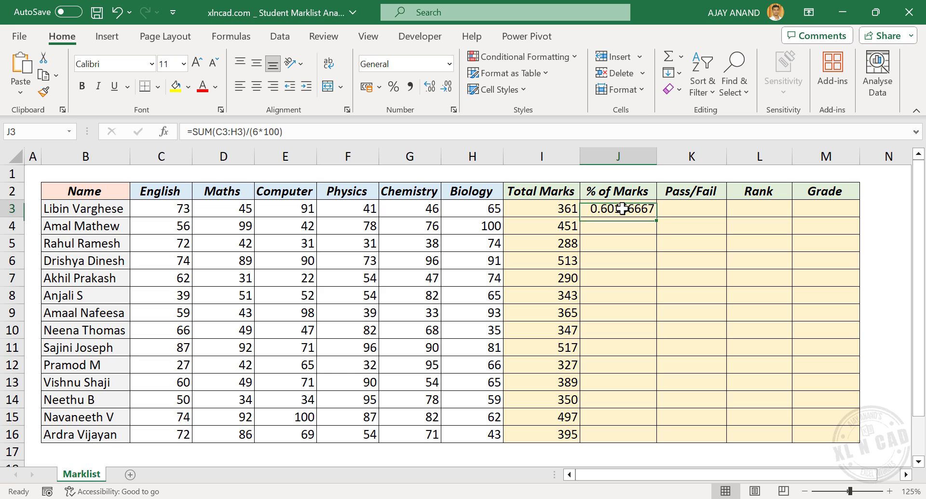
click(394, 87)
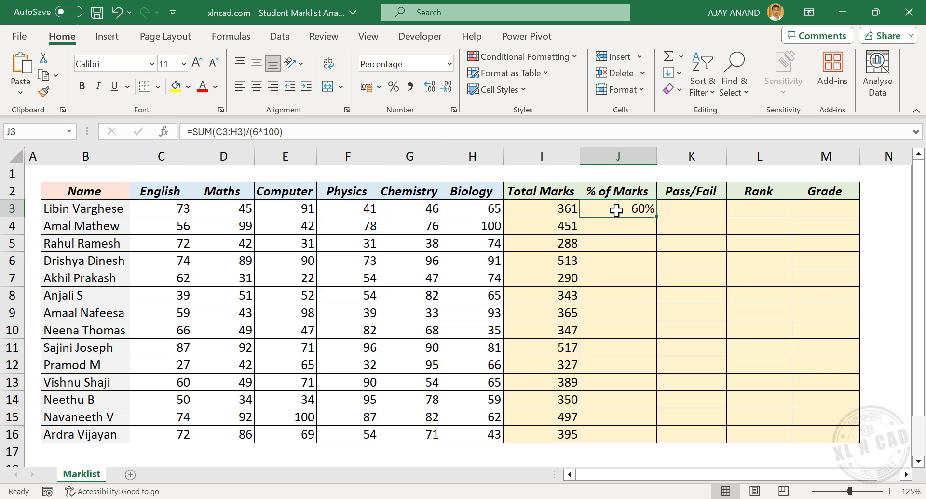
click(431, 88)
click(430, 88)
drag(657, 218, 658, 440)
click(618, 347)
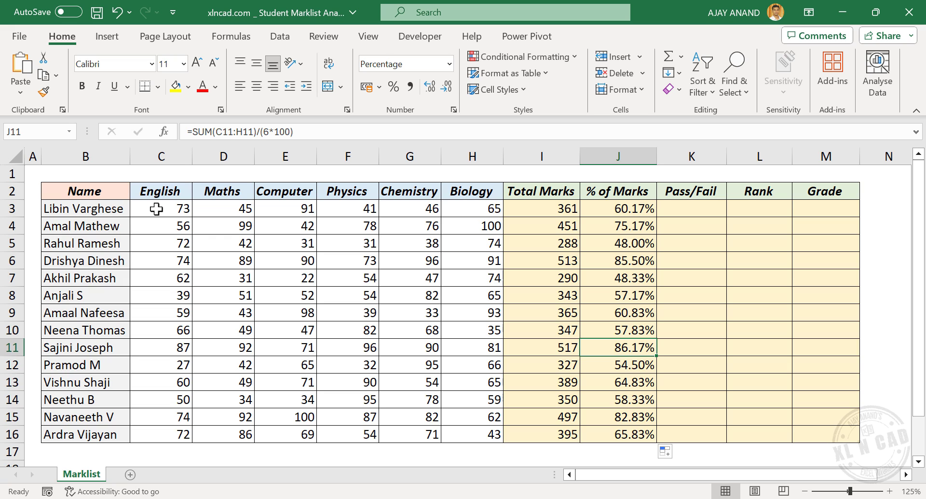
- Start the Pass/Fail formula in K3 with =IF(AND(C3>=35, to test the English mark
click(681, 212)
click(217, 136)
text(=)
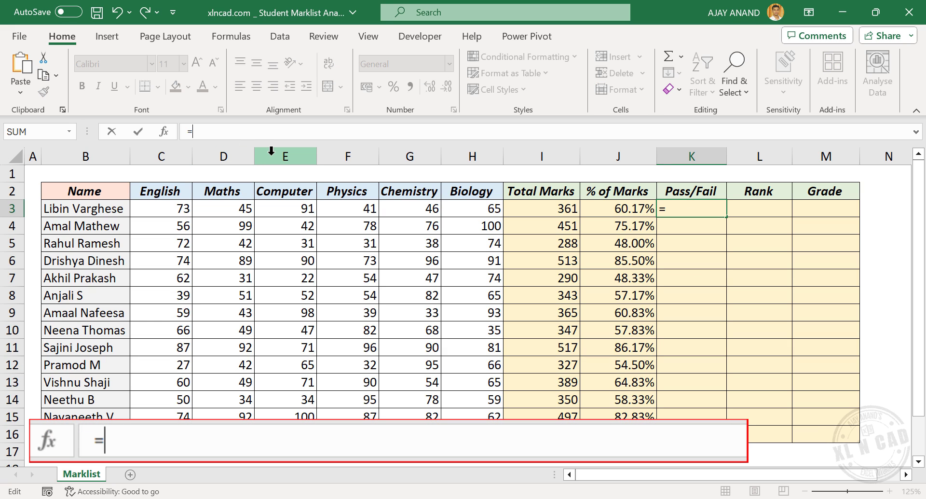
text(IF()
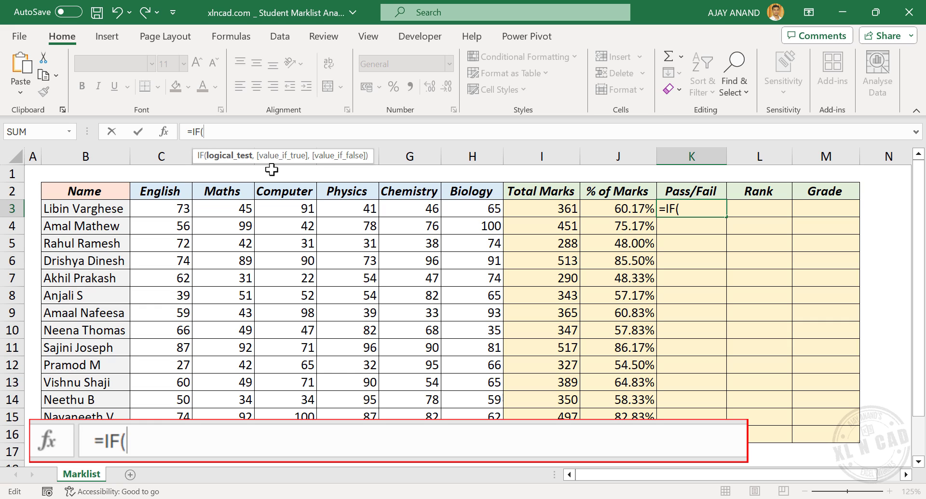
text(AND)
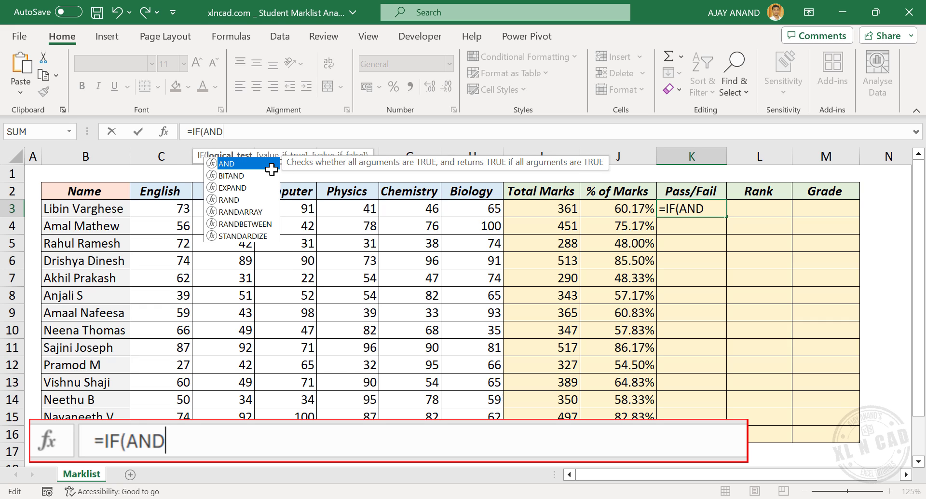
text(()
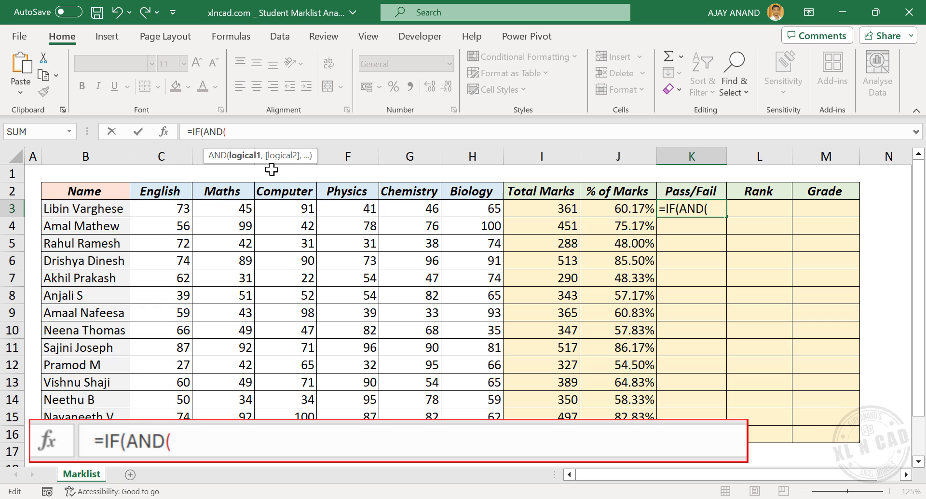
click(159, 208)
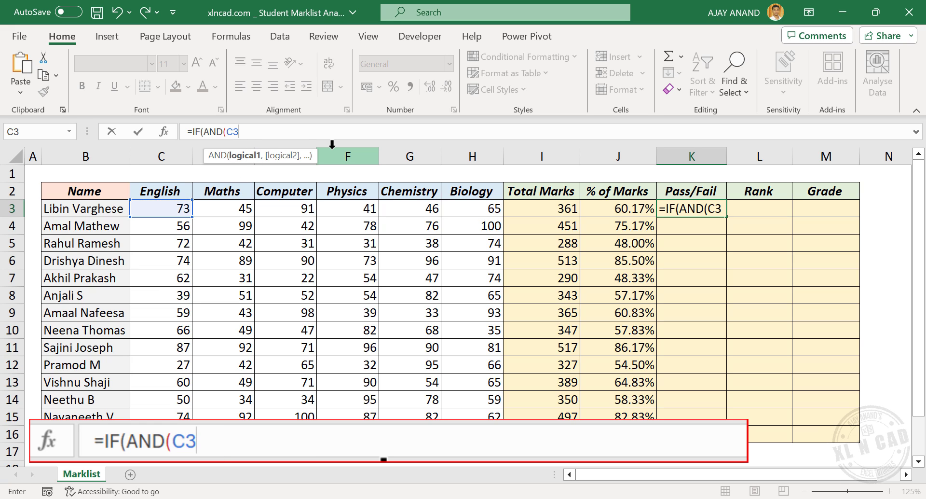
text(>)
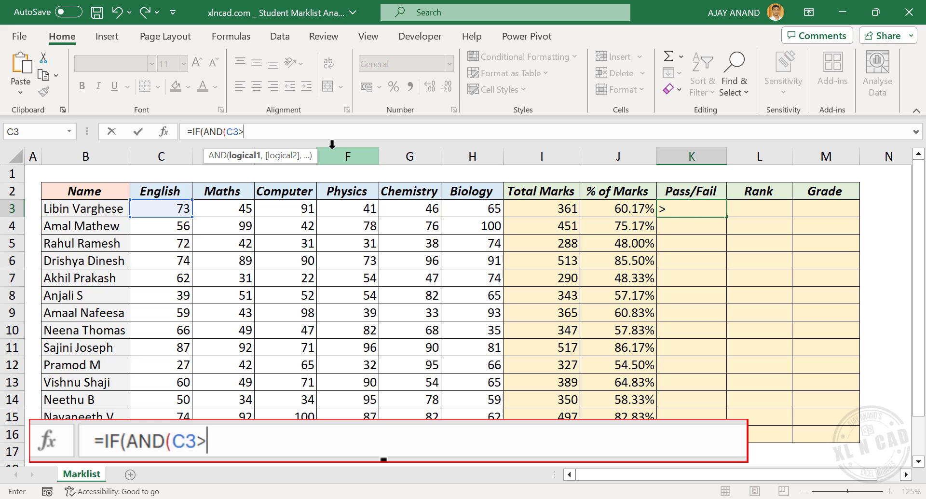
text(=35)
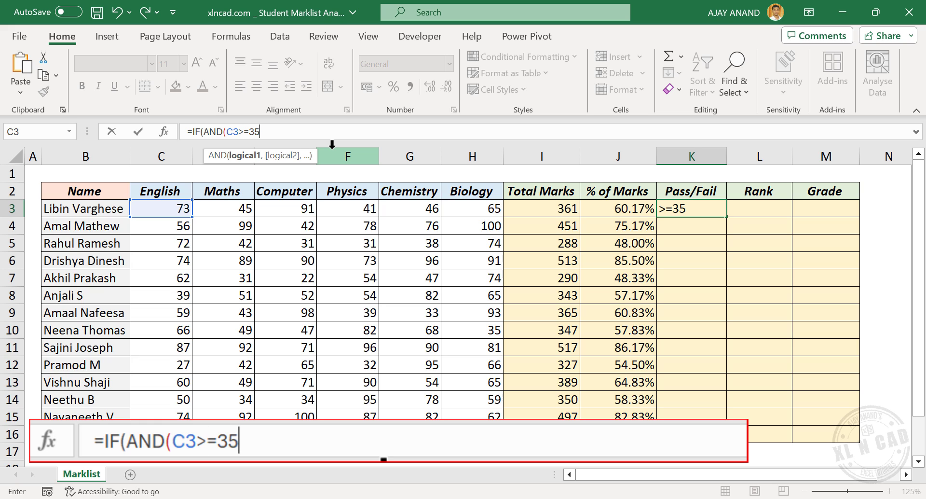
text(,)
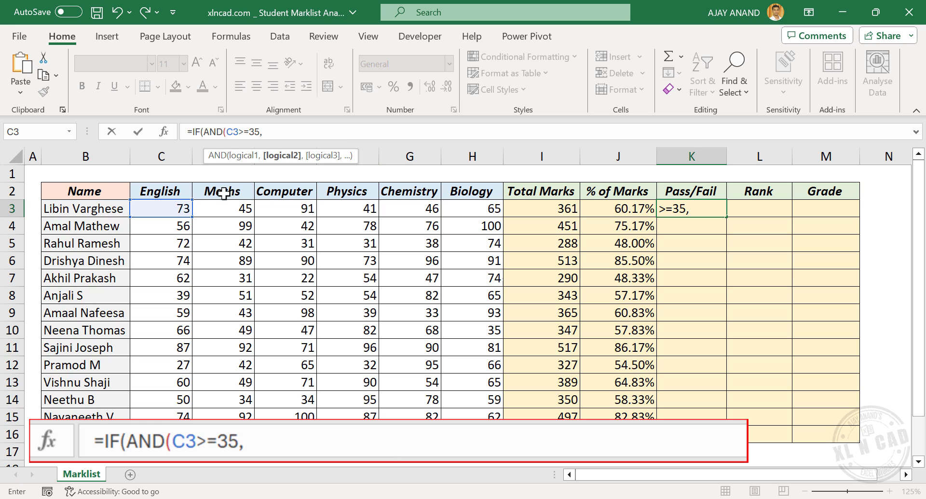
- Extend the AND test in the K3 formula with D3>=35,E3>=35,F3>=35,G3>=35,H3>=35 to cover the remaining subjects
click(222, 209)
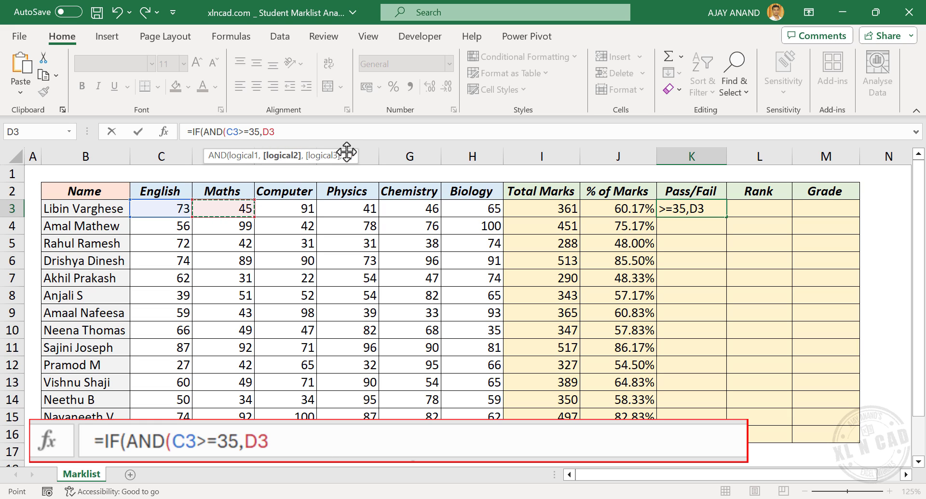
text(>=3)
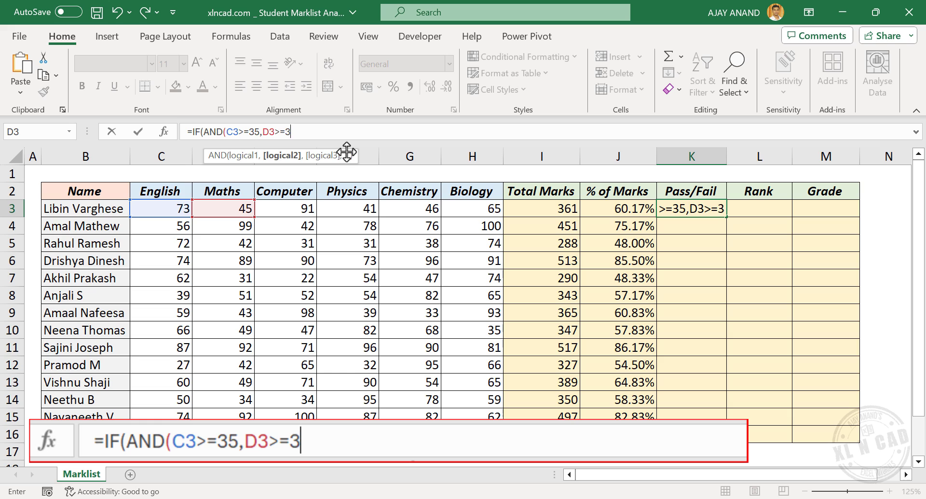
text(5,)
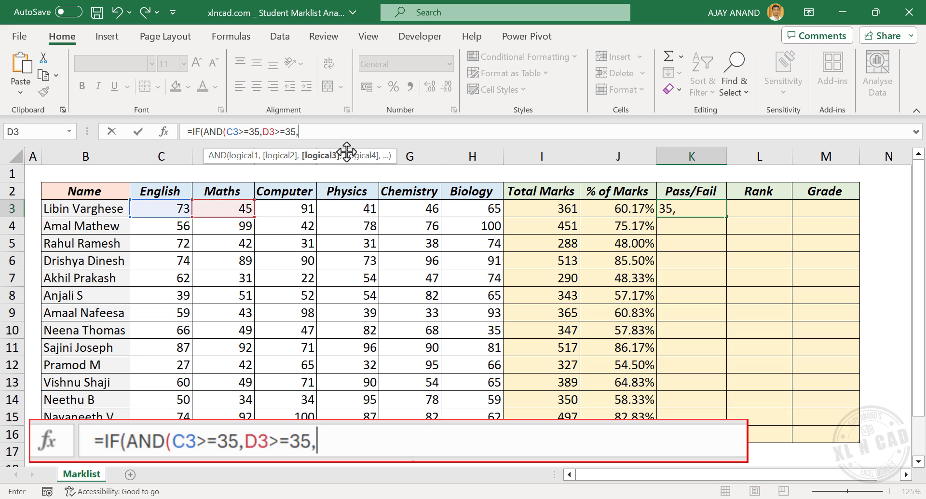
click(289, 209)
text(>=35,)
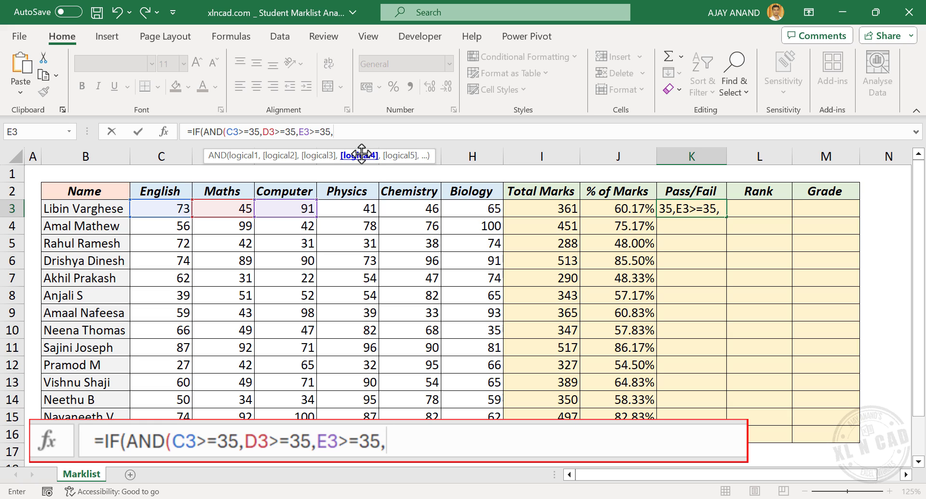
click(350, 210)
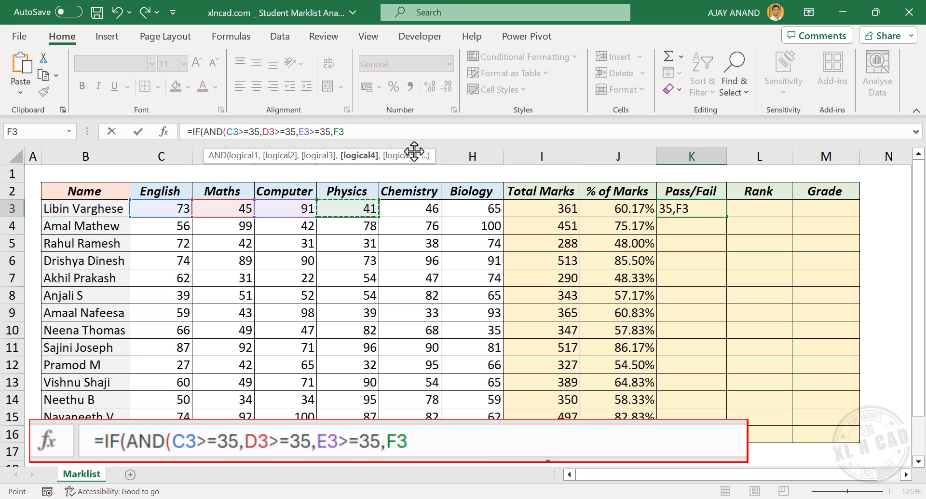
text(>=35,)
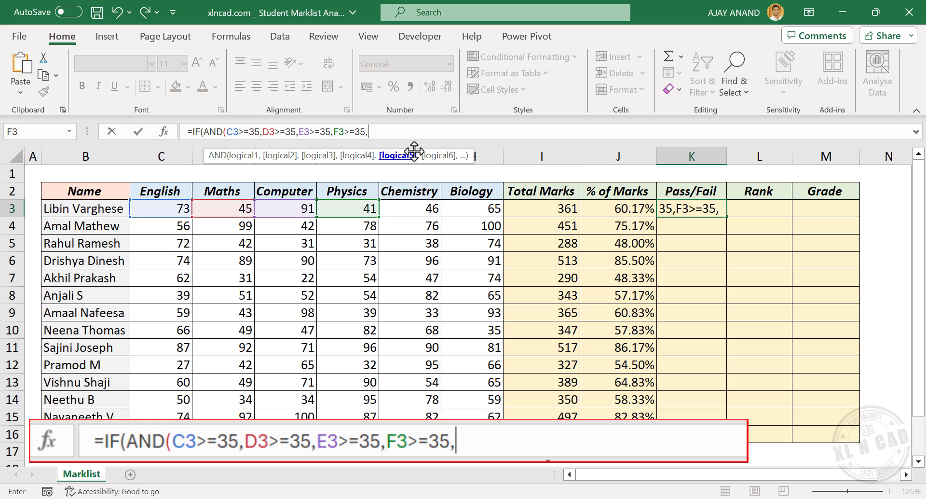
click(407, 210)
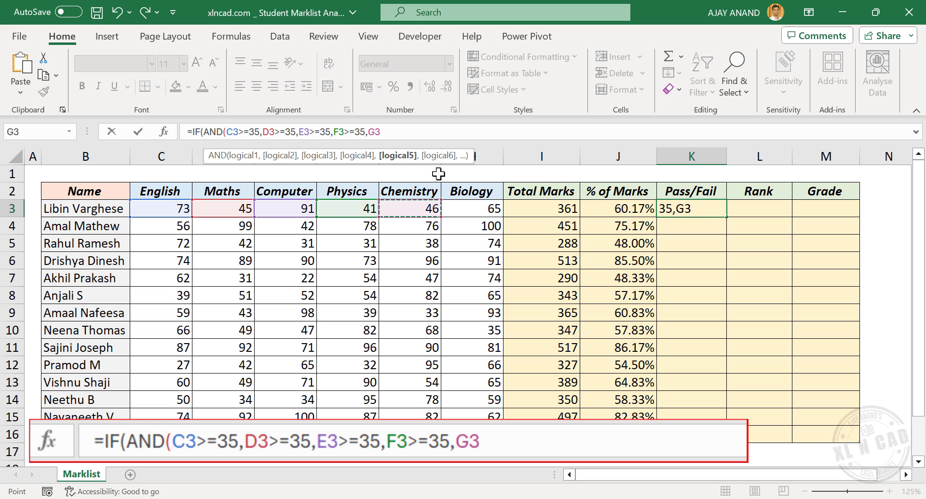
text(>=35,)
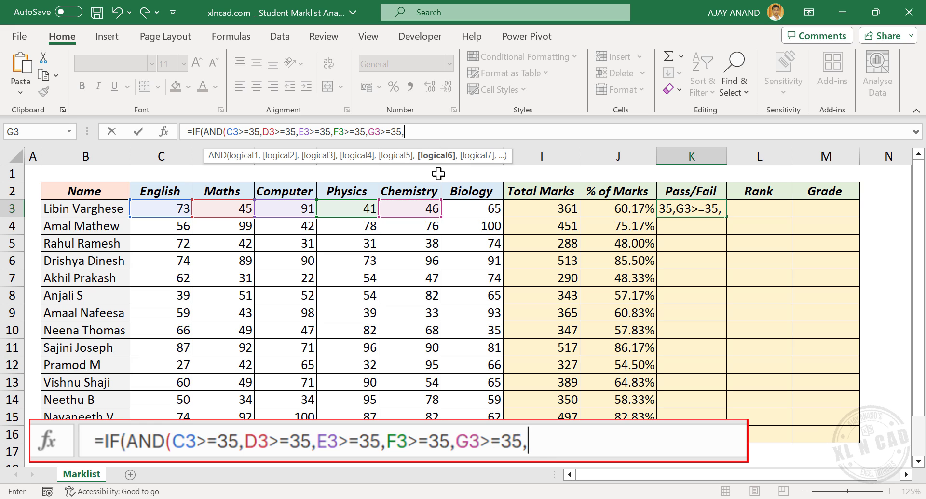
click(464, 208)
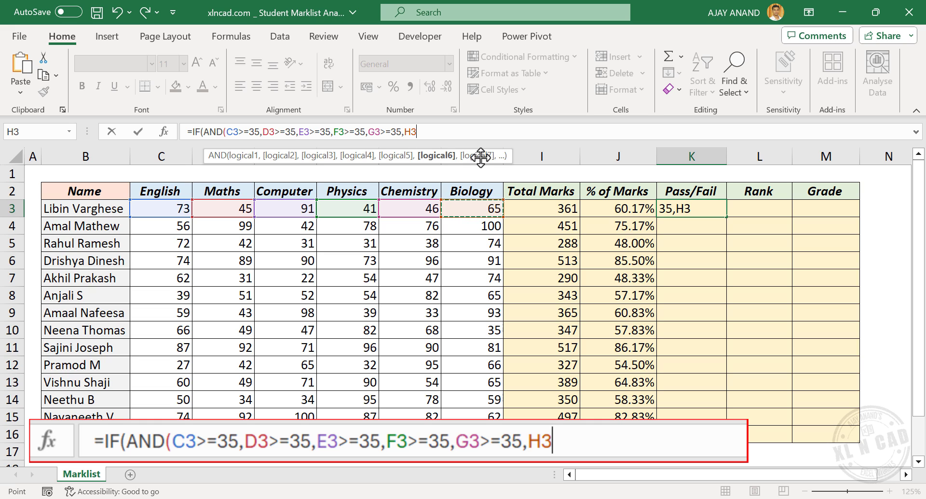
text(>=35)
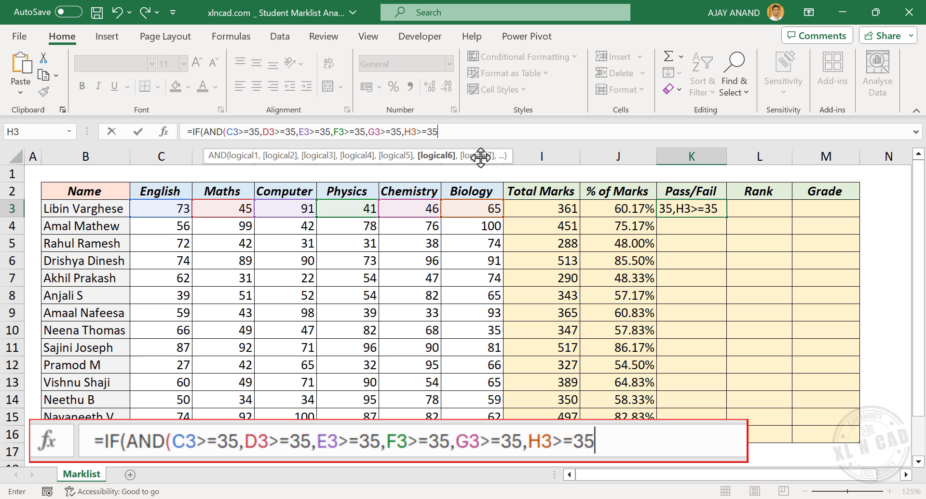
- Close the AND test in K3 and complete the IF formula with "Pass" when true and "Fail" when false
text(),)
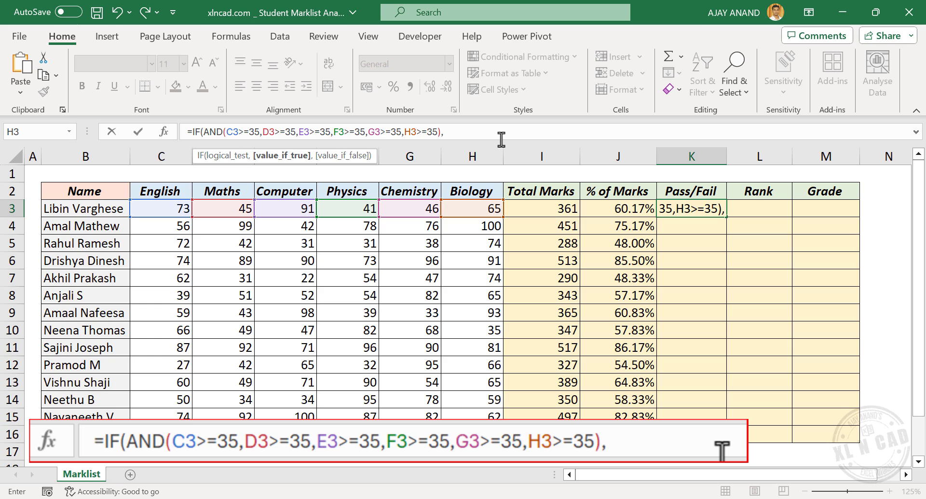
text("Pass)
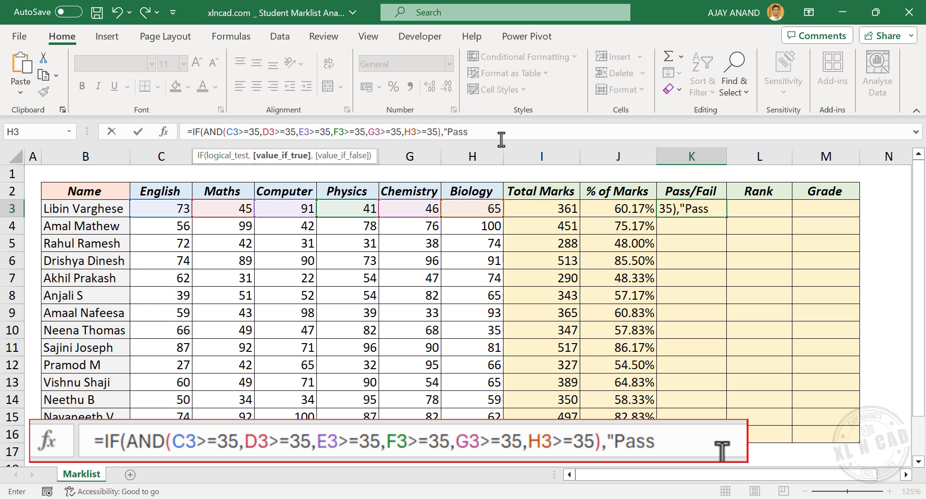
text(",)
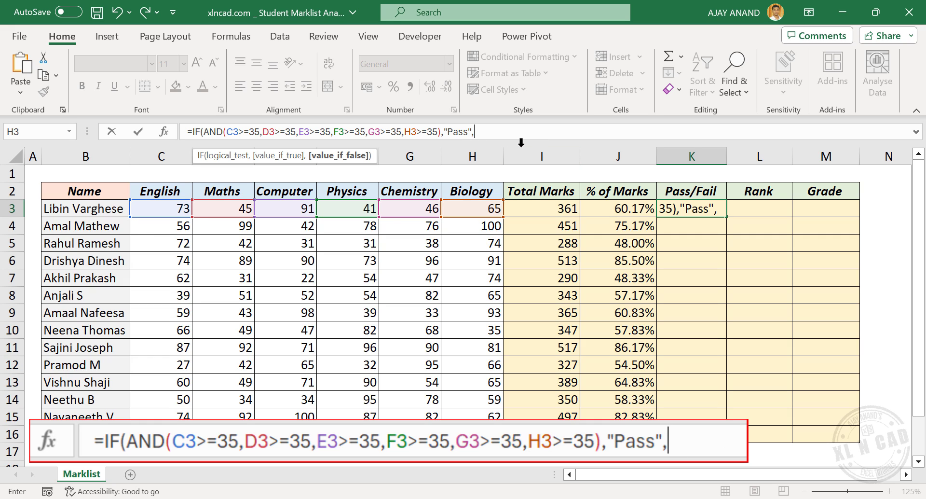
text("Fail)
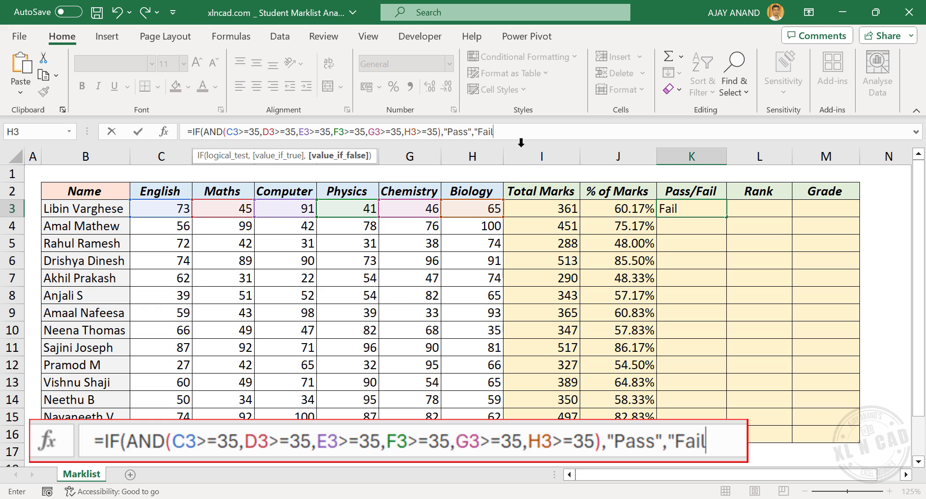
text("))
key(Return)
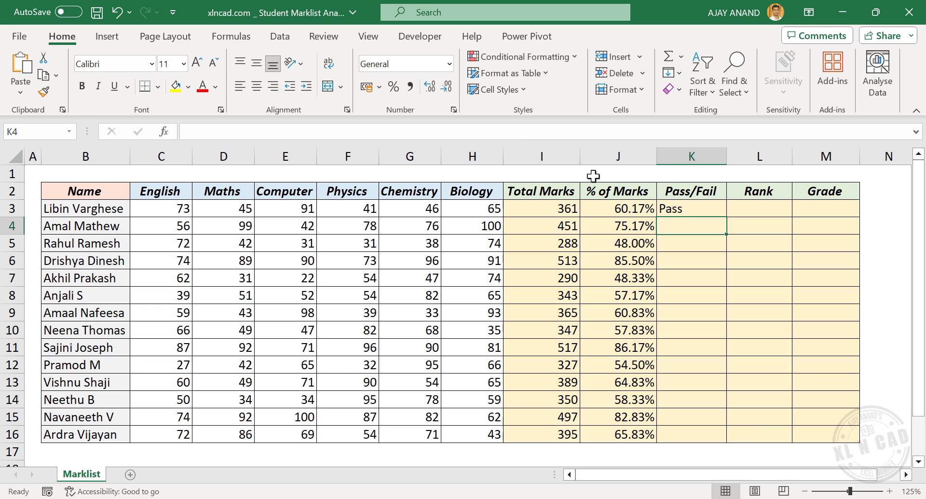
- Check the K3 formula and set the first student's Maths mark in D3 to 28 to test the Pass/Fail result
click(714, 211)
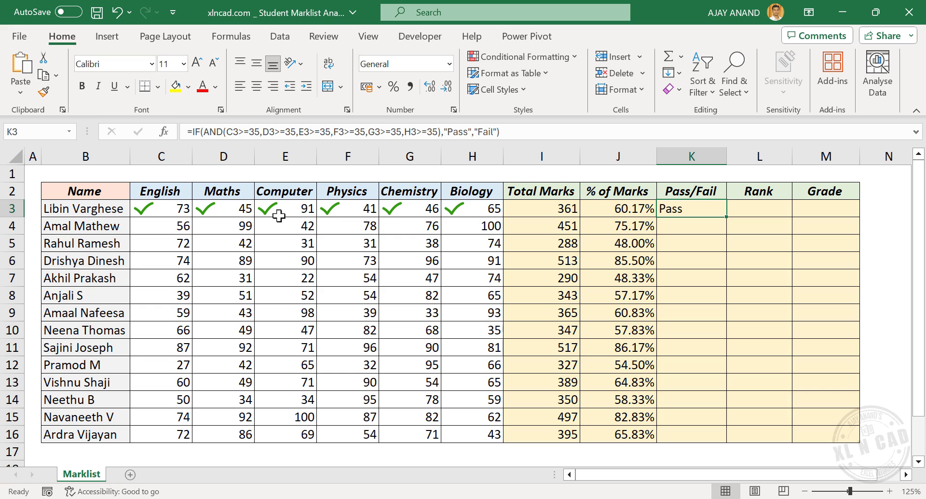
click(227, 210)
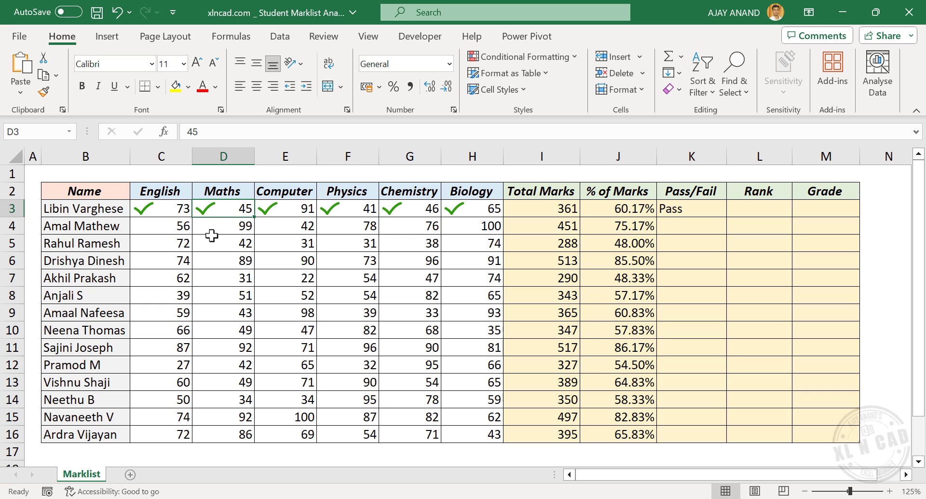
text(28)
key(Return)
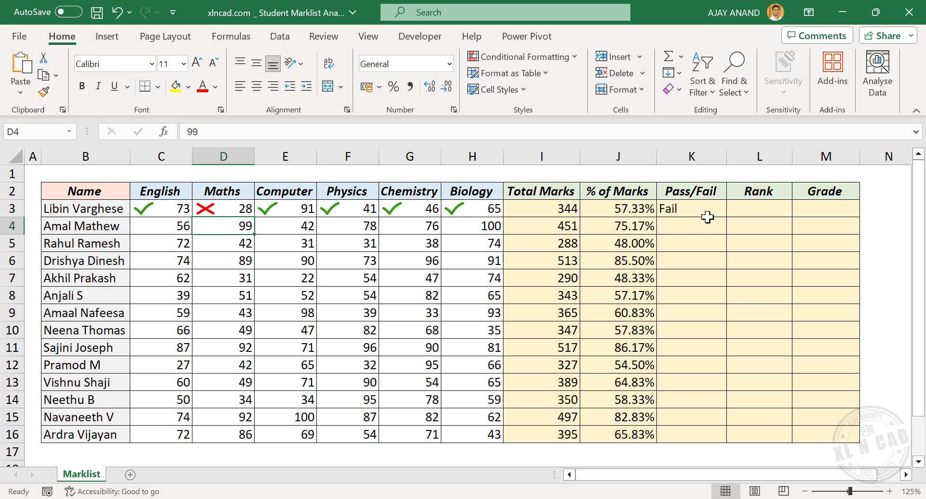
- Copy the Pass/Fail formula from K3 down through K16 and check the copied formula in other rows
click(694, 210)
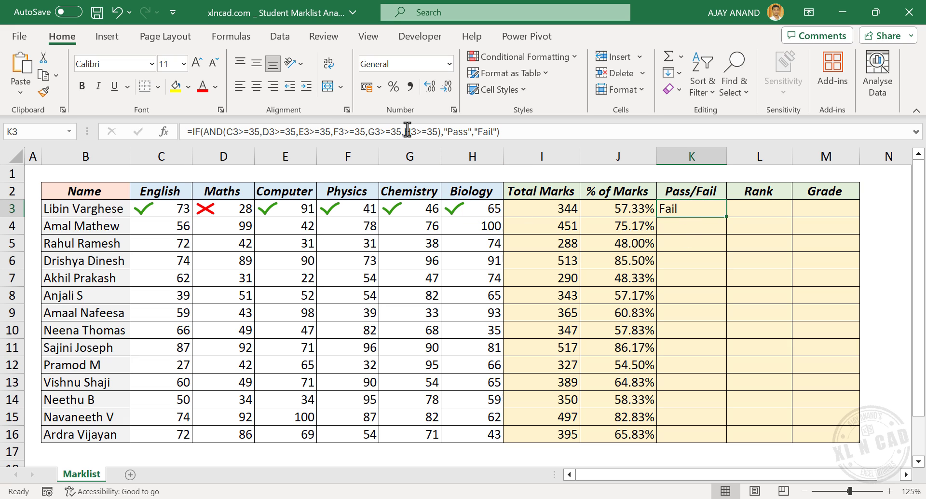
drag(726, 217, 727, 442)
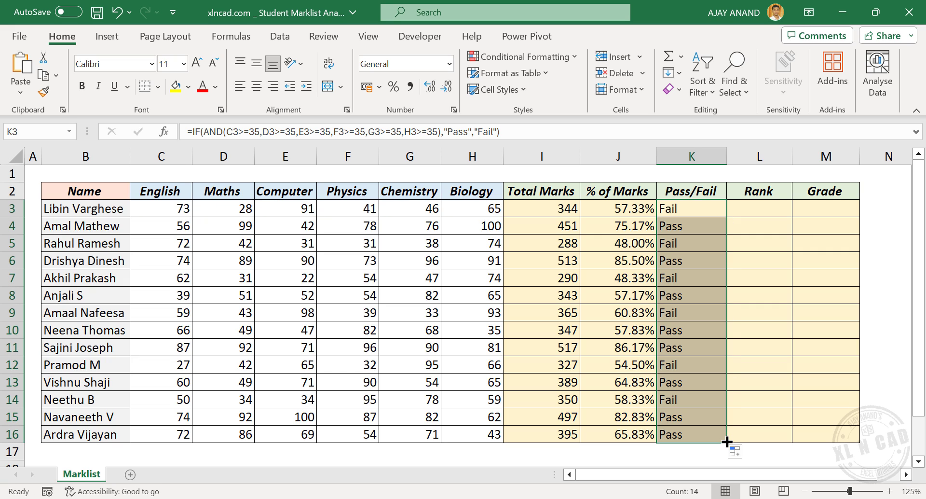
click(669, 243)
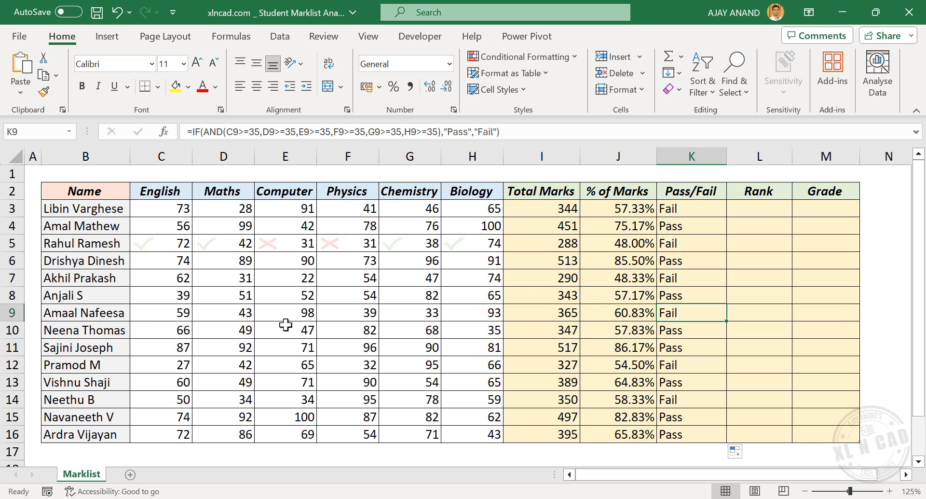
- Set the Chemistry mark in cell G9 to 68
click(420, 318)
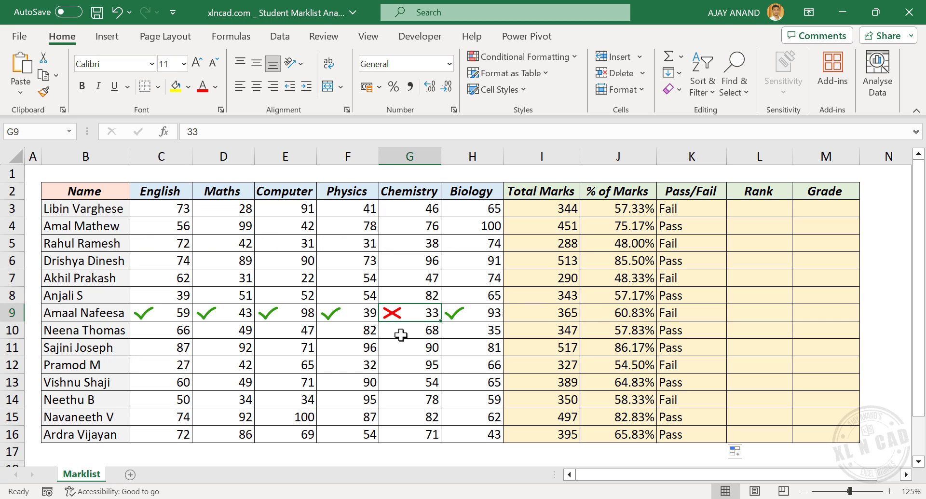
text(68)
key(Return)
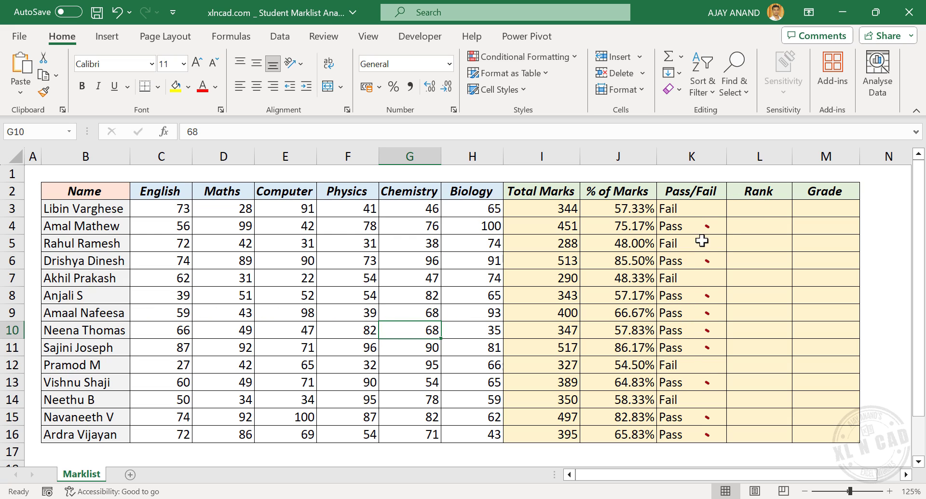
- Start the Rank formula in L3 with =IF(K3="Pass", to test whether the student passed
click(765, 215)
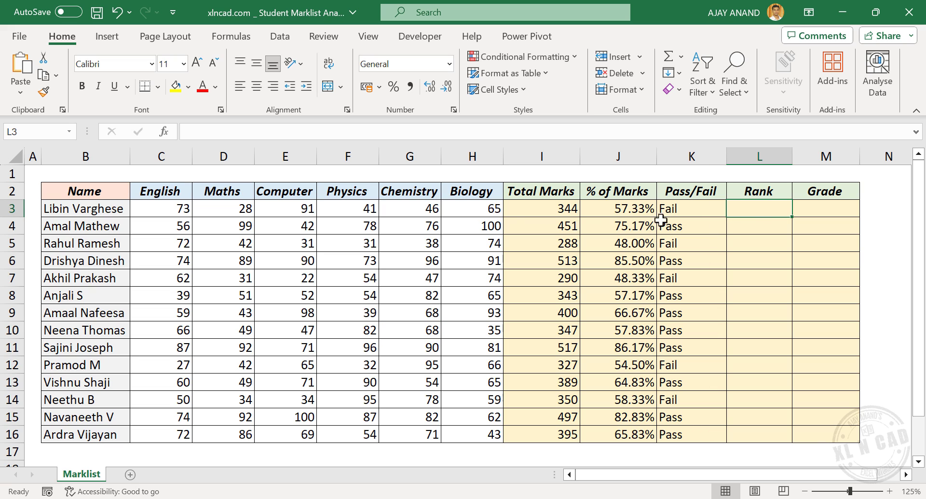
text(=)
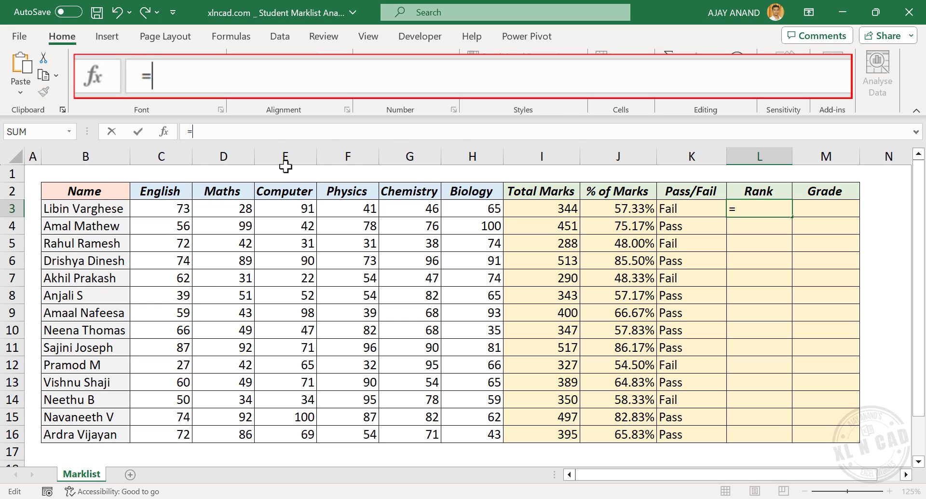
text(IF()
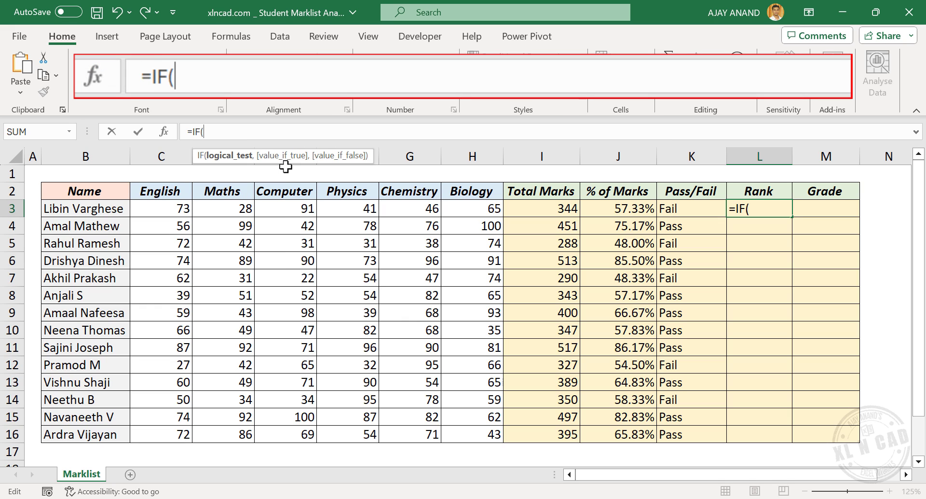
click(695, 209)
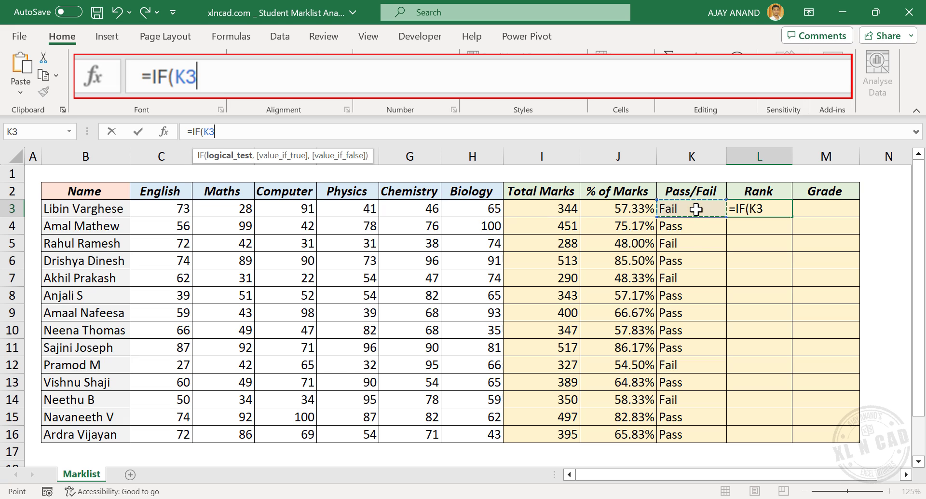
text(=)
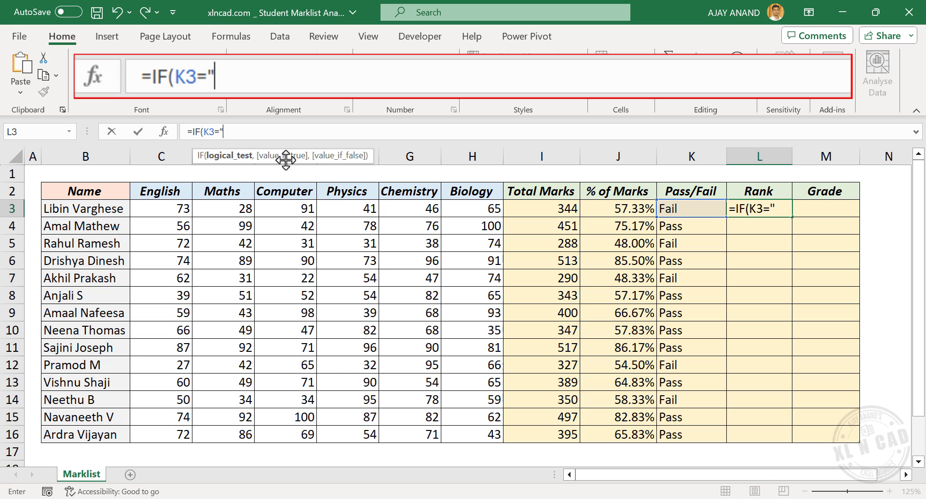
text("Pass)
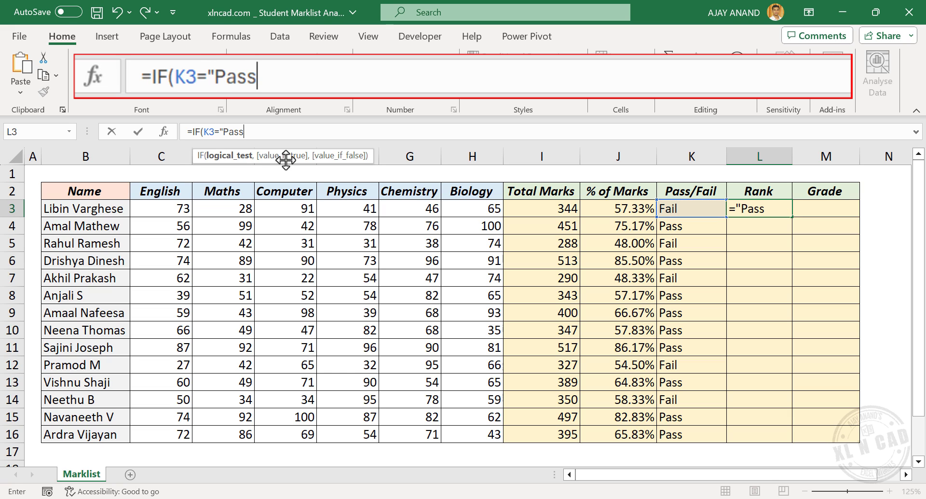
text(",)
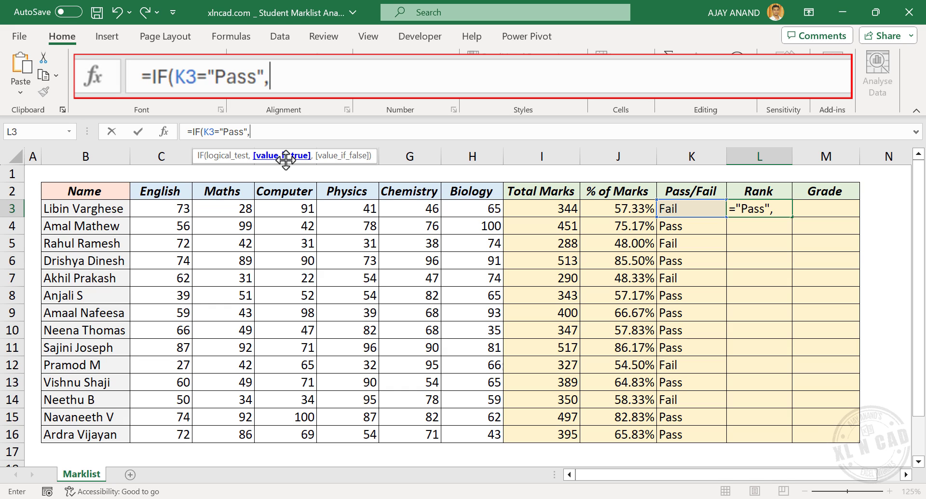
- Continue the L3 Rank formula with SUMPRODUCT(--($K$3:$K$16="Pass"),--( to count only passed students
text(SUM)
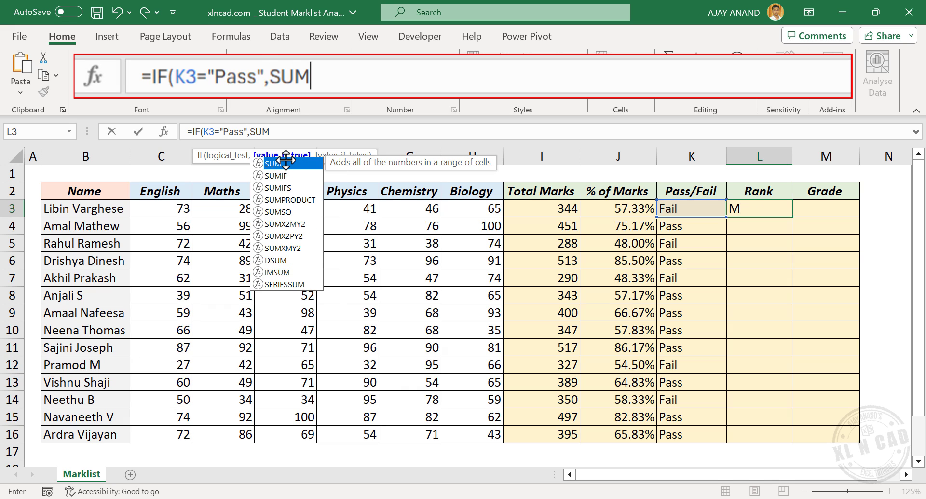
text(PRODUCT()
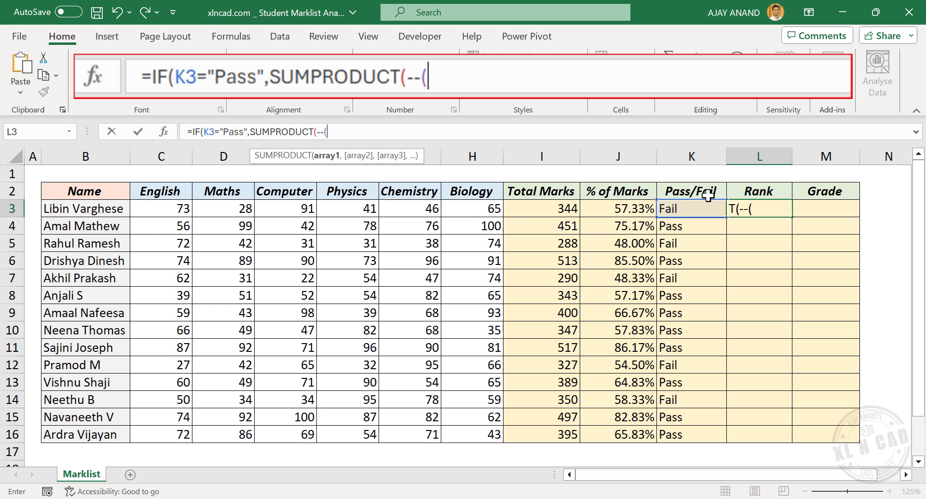
text(--()
drag(689, 209, 685, 432)
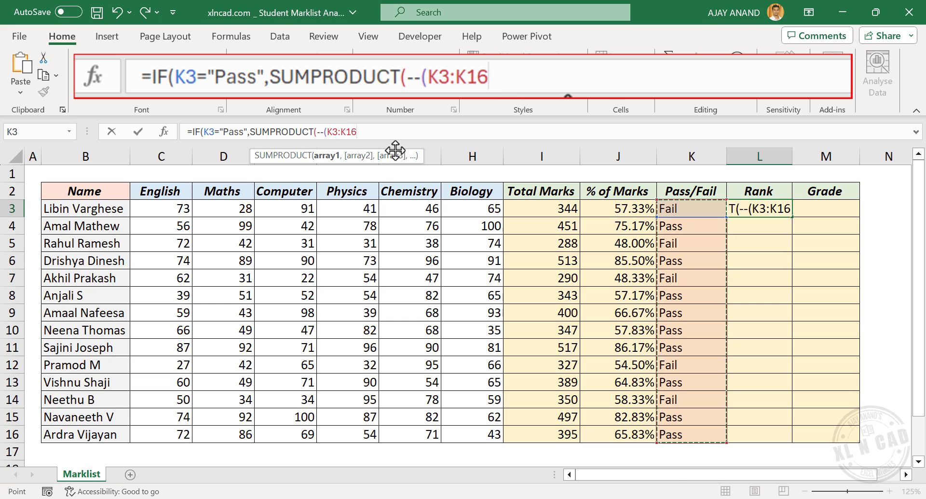
key(F4)
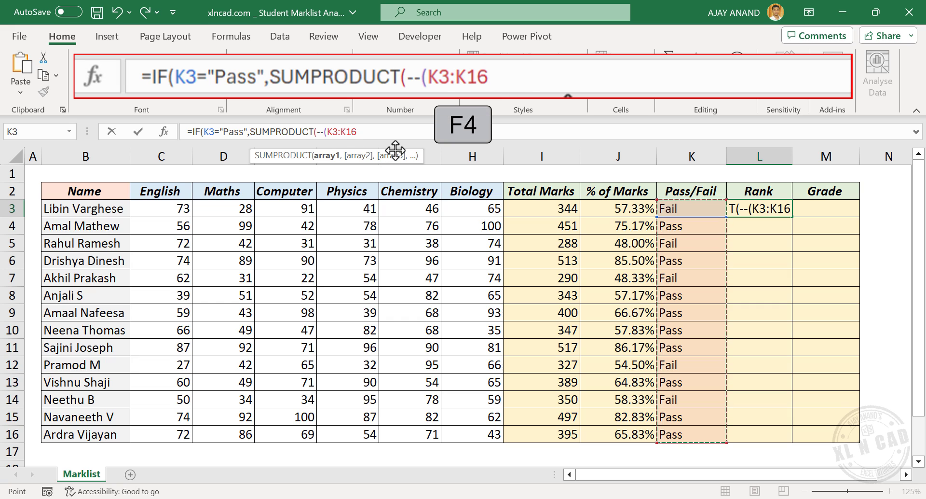
text(=)
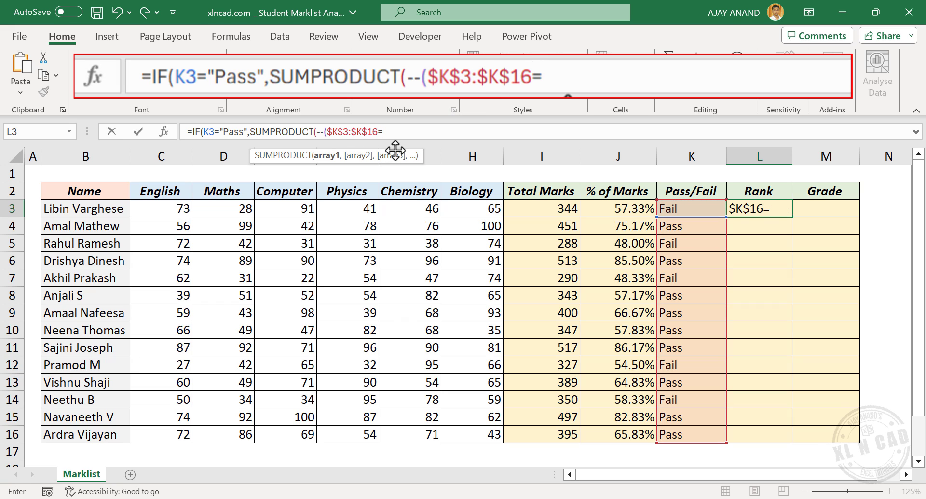
text("Pass)
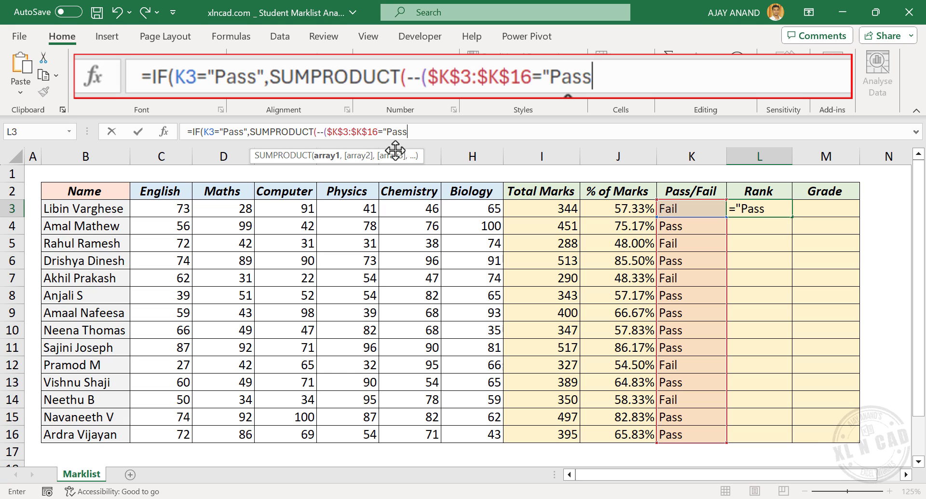
text("),--()
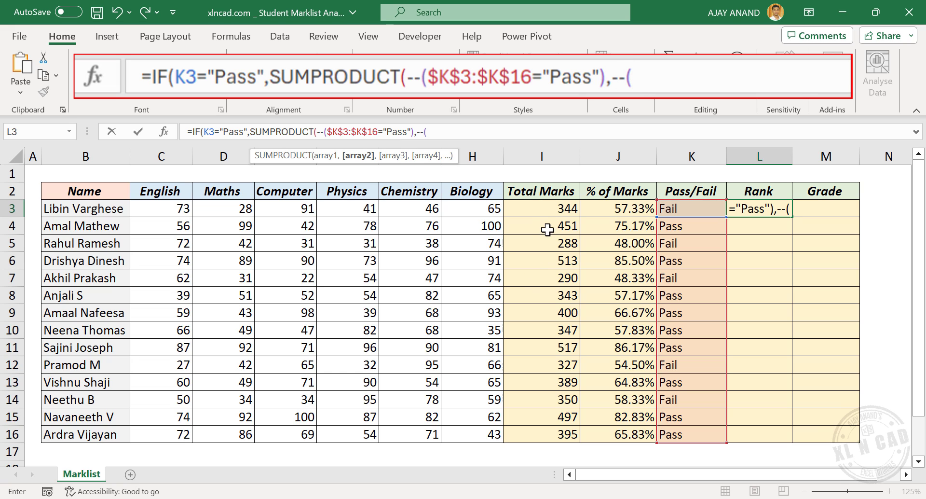
- Complete SUMPRODUCT's second array as --($I$3:$I$16>I3) to compare all total marks with the first student's total, and close the function
drag(546, 209, 549, 428)
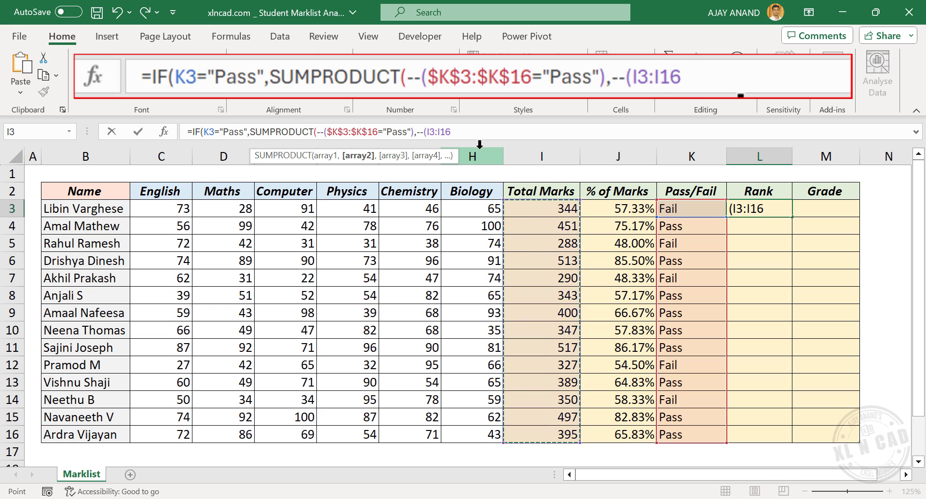
key(F4)
text(>)
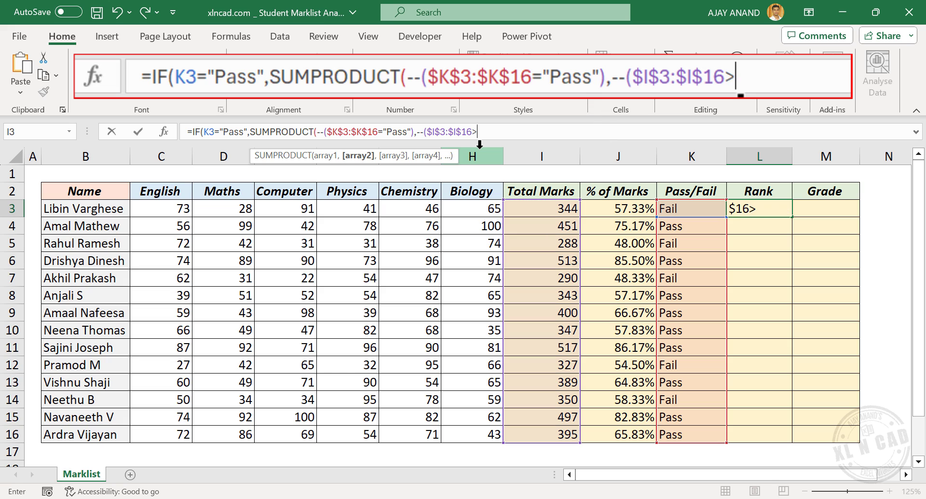
click(537, 212)
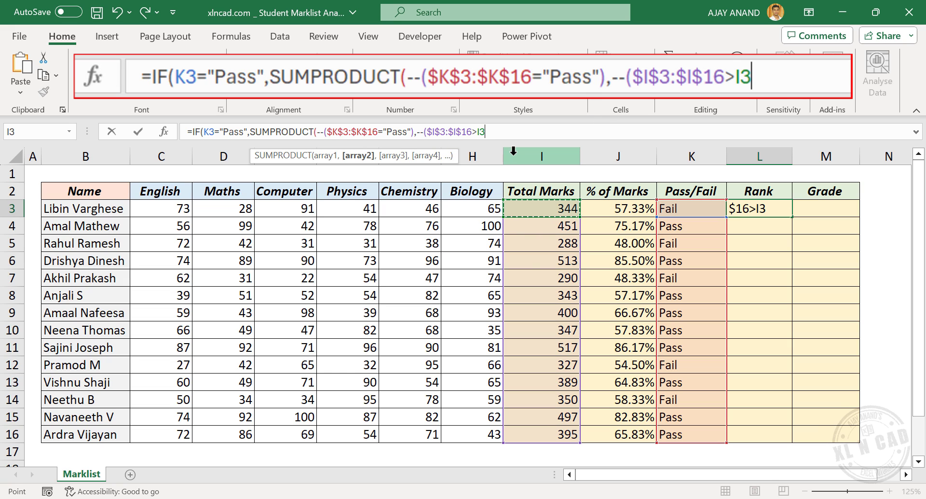
text())
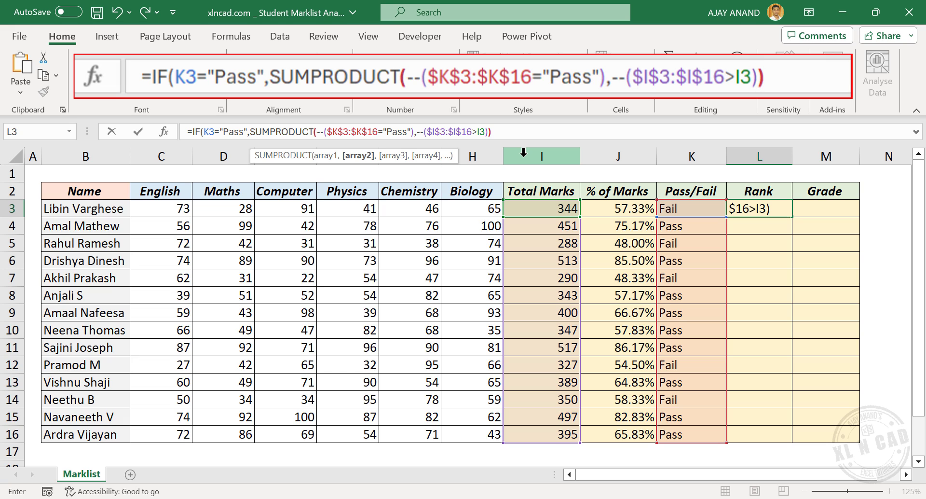
- Finish the L3 Rank formula with +1,"-") so that failed students get a dash, and enter it
text(+1)
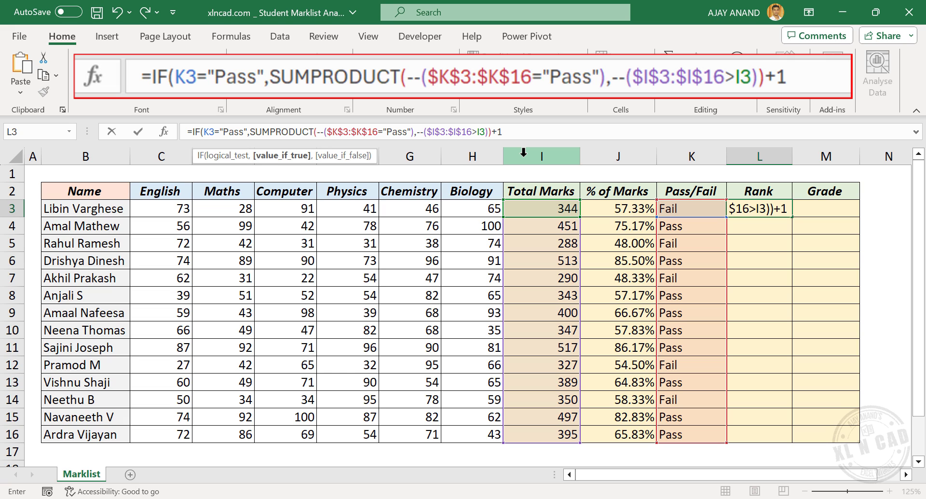
text(,"-"))
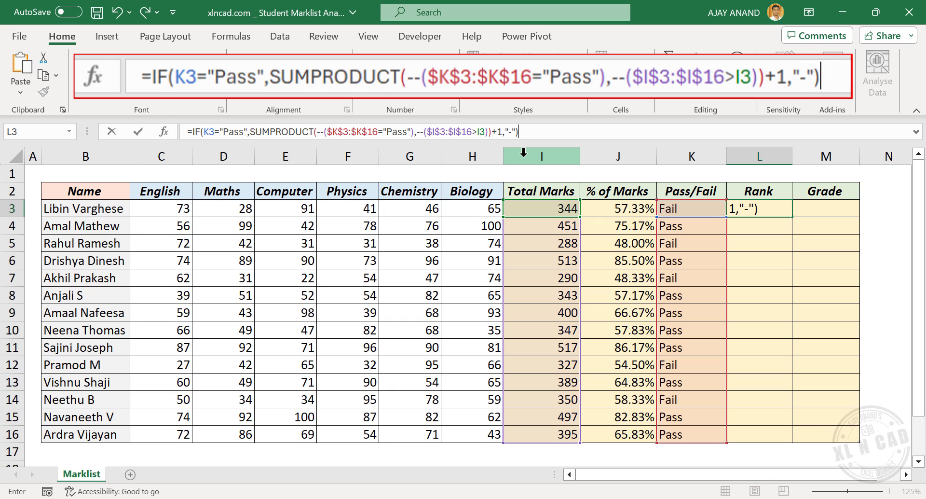
key(Return)
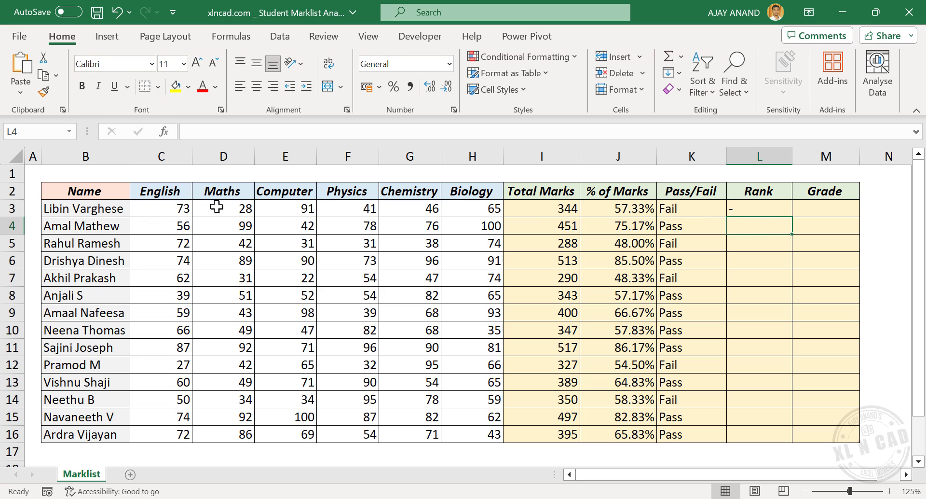
- Copy the Rank formula from L3 down through L16 and check the copied formula in L4
click(760, 209)
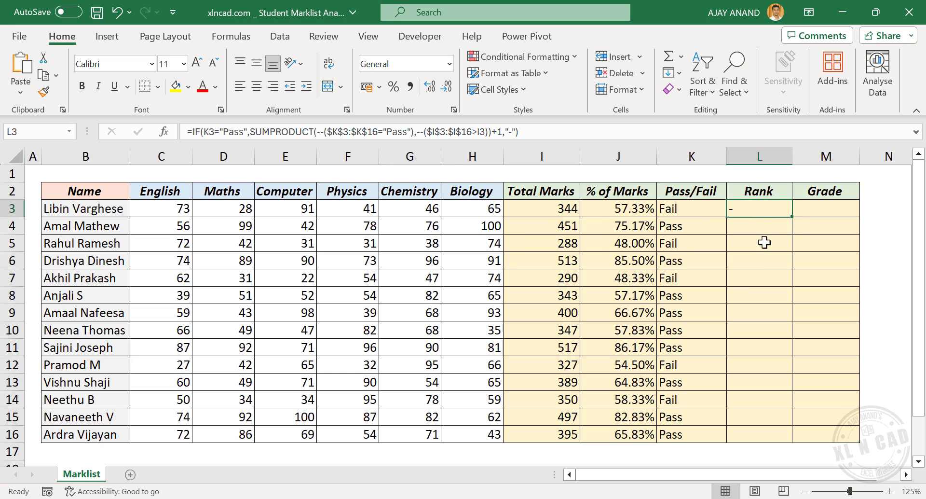
drag(794, 227, 796, 440)
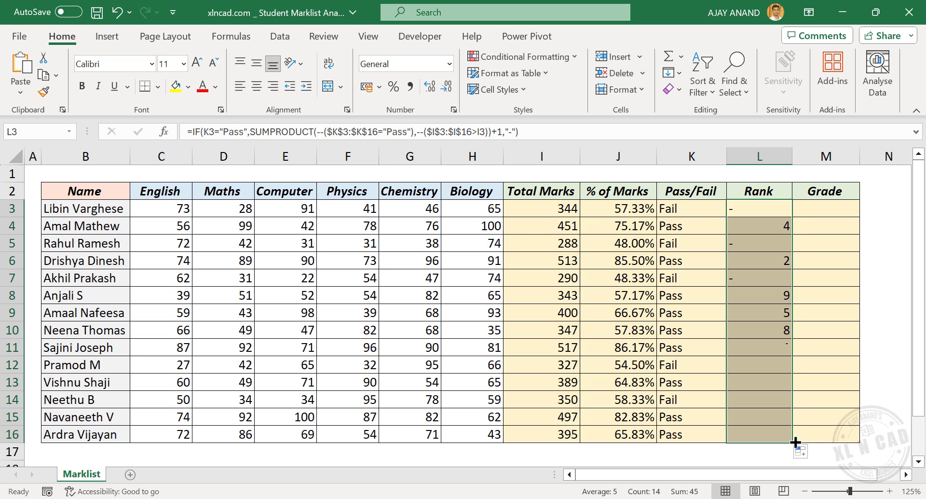
click(768, 223)
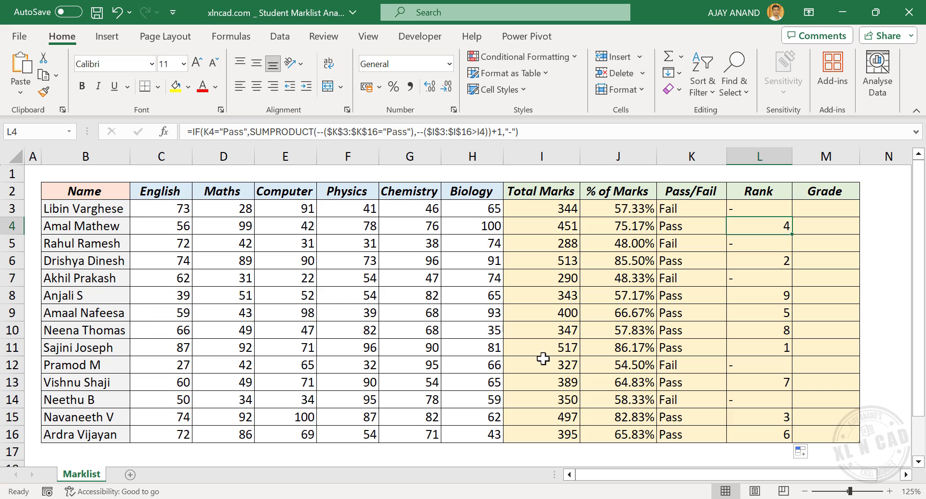
- Compare the three highest values in the Total Marks column with the ranks in the same rows
drag(567, 340, 543, 345)
mouse_move(772, 340)
mouse_down()
mouse_move(793, 351)
mouse_move(777, 343)
mouse_up()
mouse_move(555, 255)
mouse_down()
mouse_move(569, 265)
mouse_move(542, 260)
mouse_up()
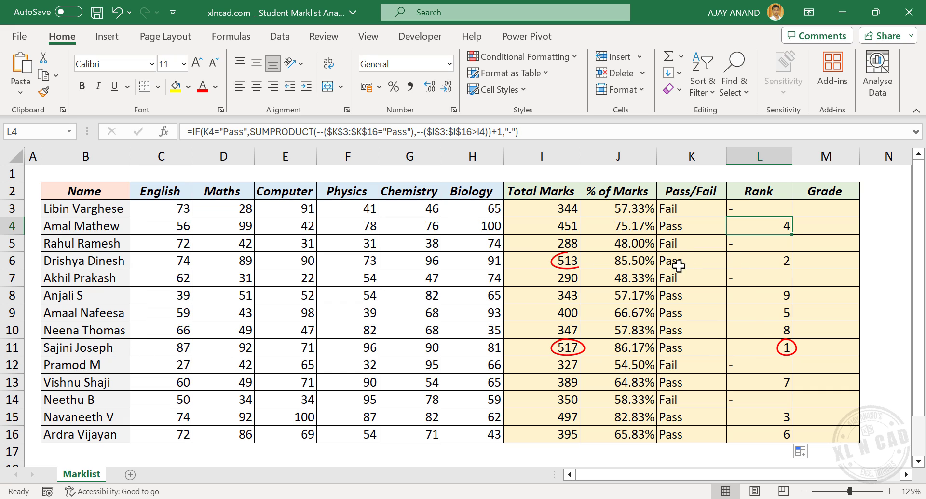
mouse_move(776, 263)
mouse_down()
mouse_move(787, 266)
mouse_move(777, 254)
mouse_up()
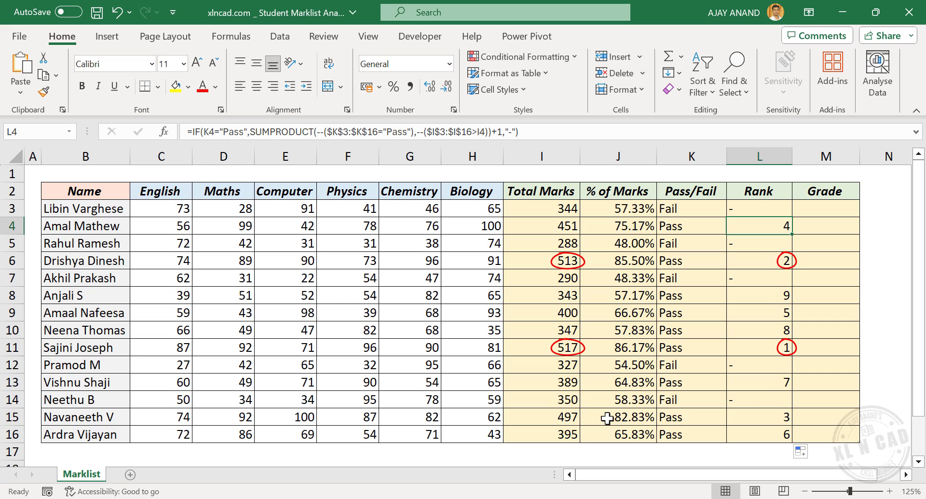
mouse_move(547, 413)
mouse_down()
mouse_move(574, 427)
mouse_move(543, 414)
mouse_up()
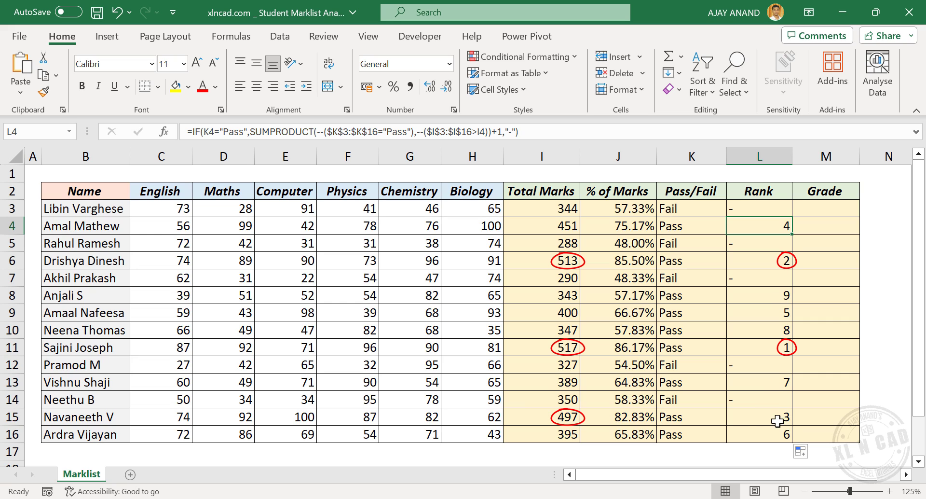
mouse_move(785, 409)
mouse_down()
mouse_move(759, 423)
mouse_move(785, 409)
mouse_up()
key(Escape)
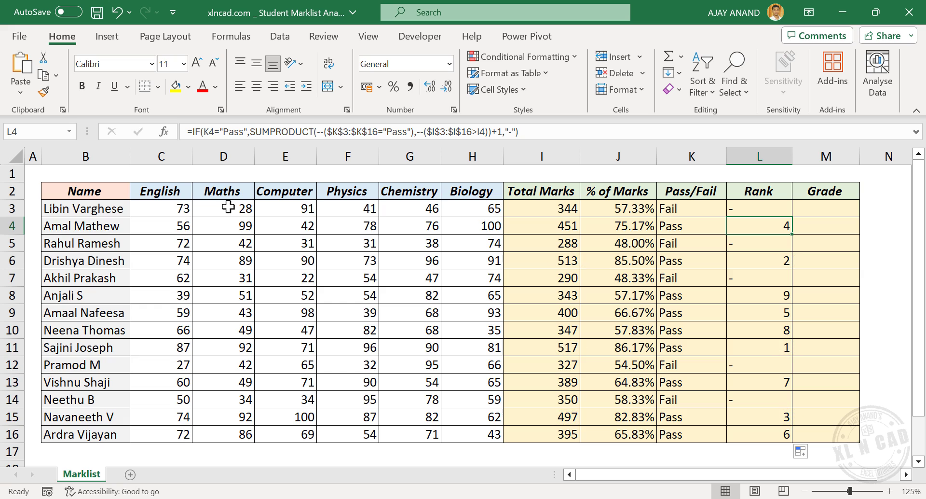
- Set the first student's Maths mark in D3 to 78 to test how the ranks update
click(224, 210)
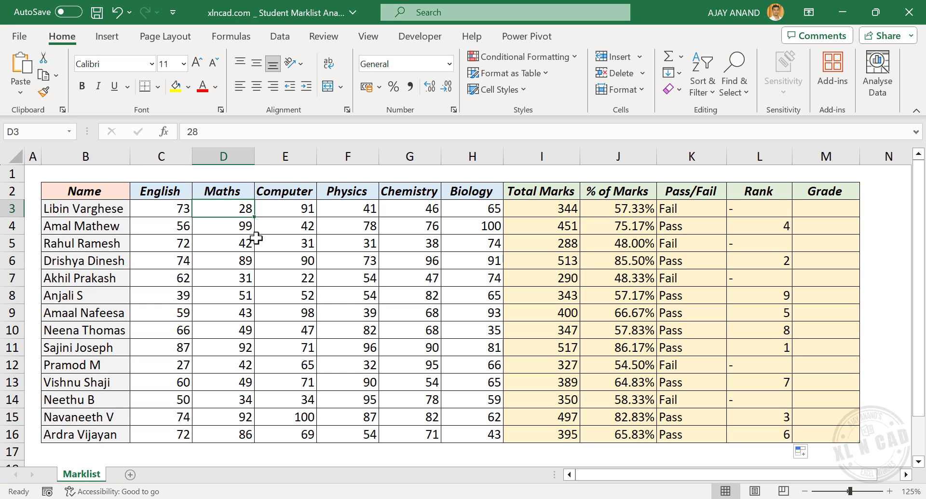
text(78)
key(Return)
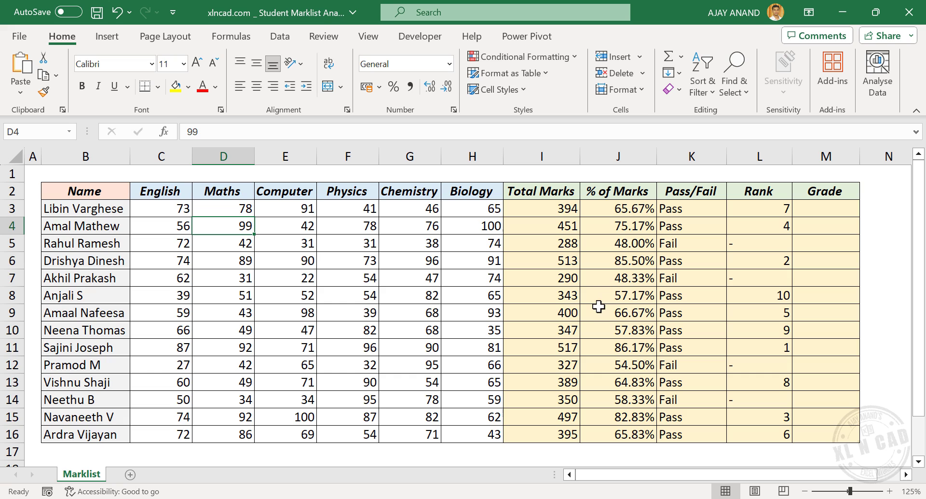
- Start the Grade formula in M3 with =IF(J3>=80%,"A", to give an A for percentages of at least 80%
click(829, 211)
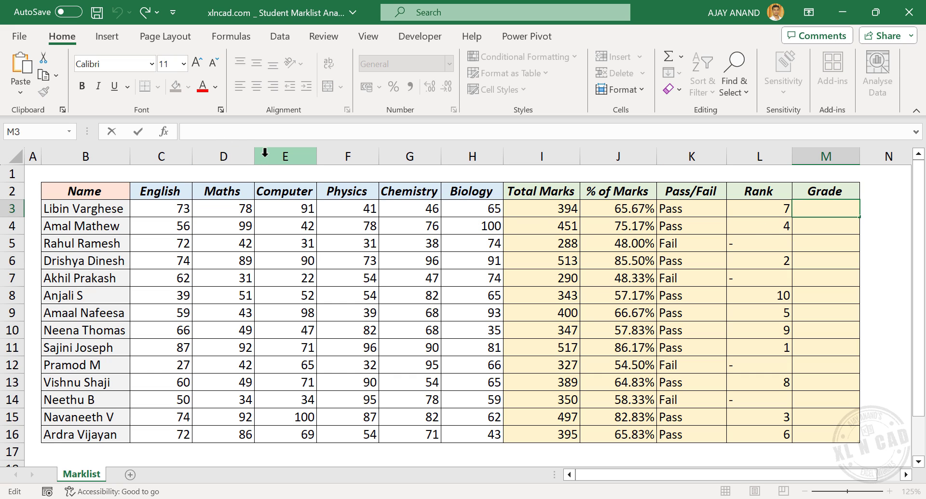
text(=I)
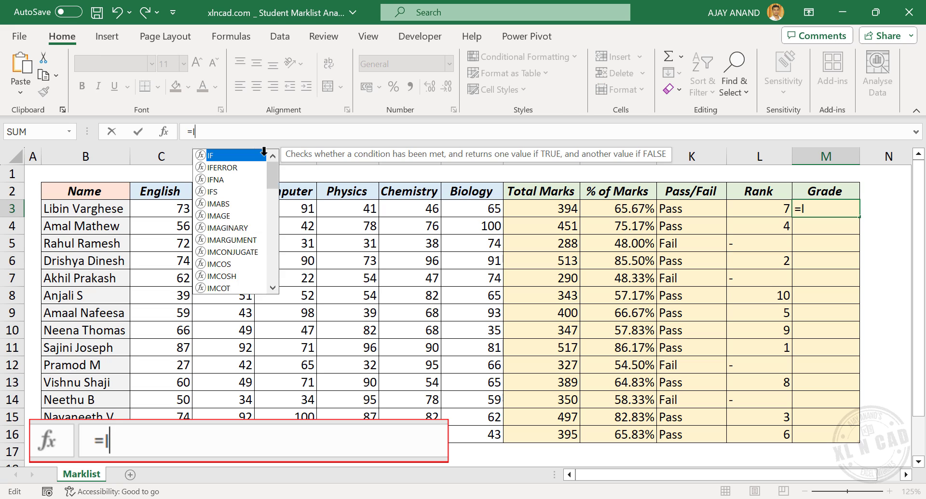
text(F()
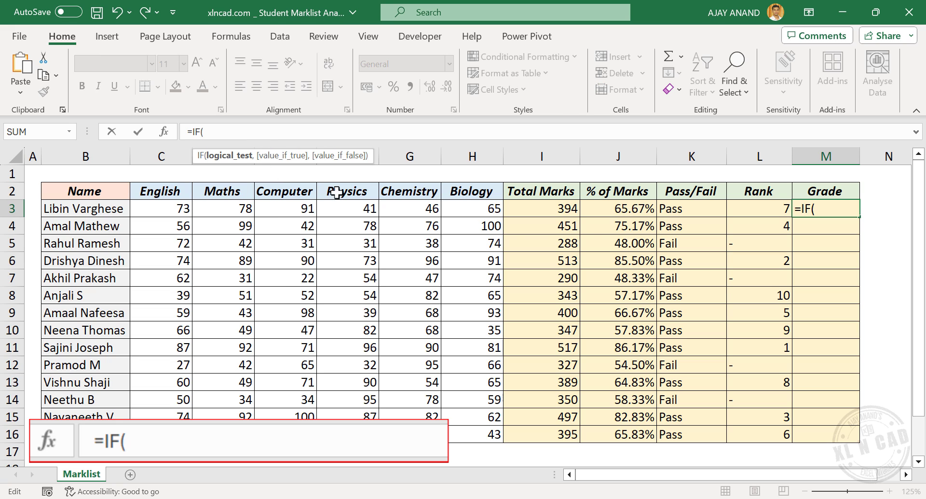
click(599, 208)
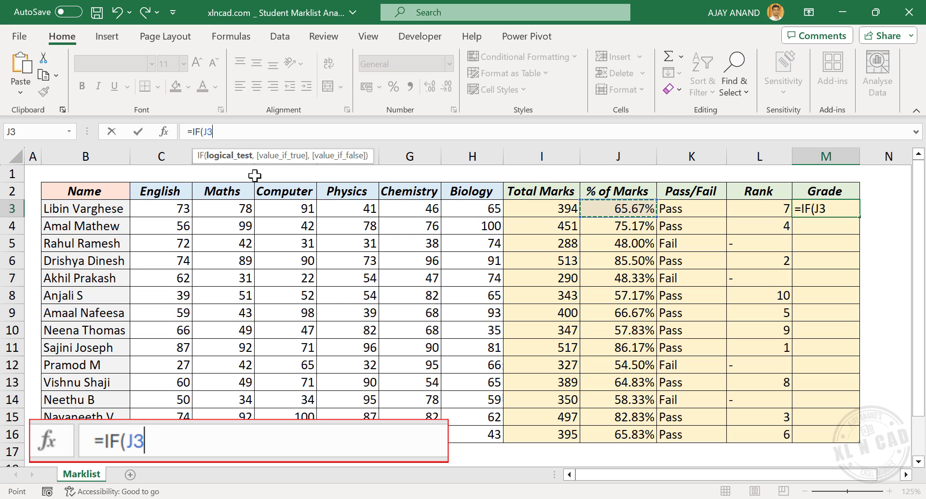
text(>=80%,)
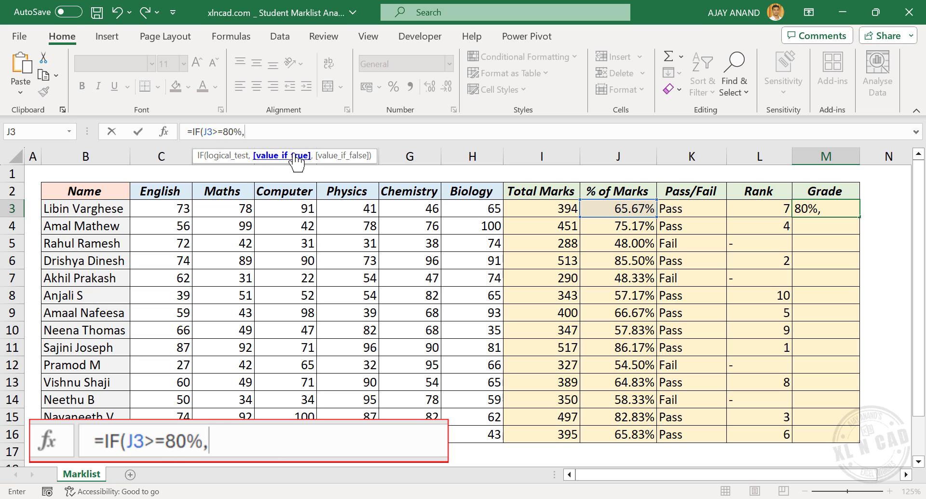
text("A",)
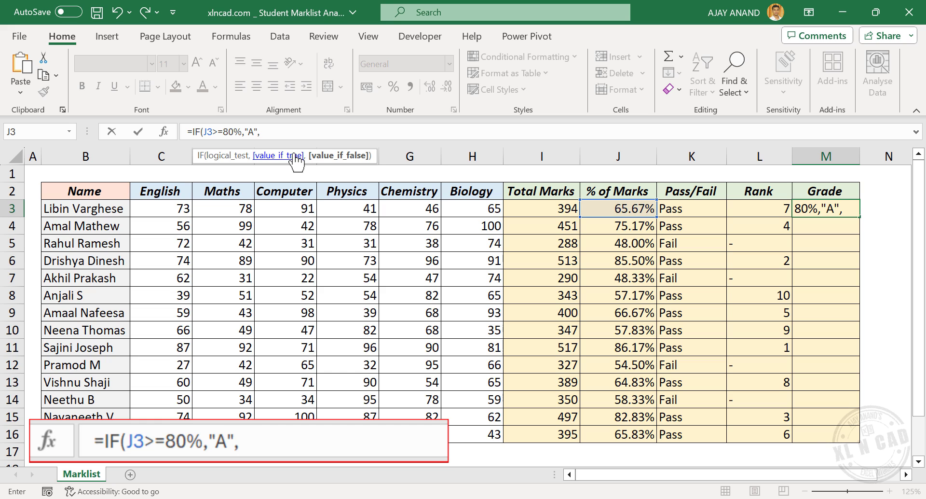
- Complete the M3 Grade formula with the nested IF(J3>=60%,"B","C")) and enter it
text(IF)
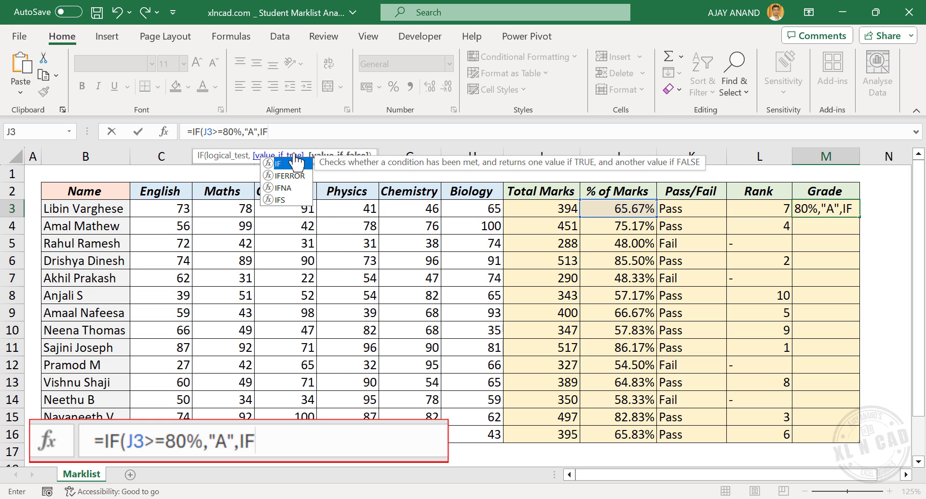
double_click(296, 163)
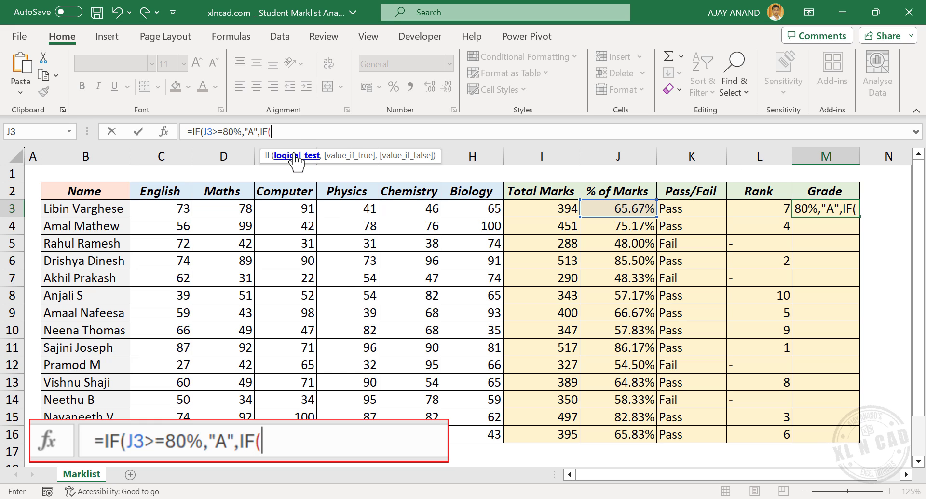
click(604, 209)
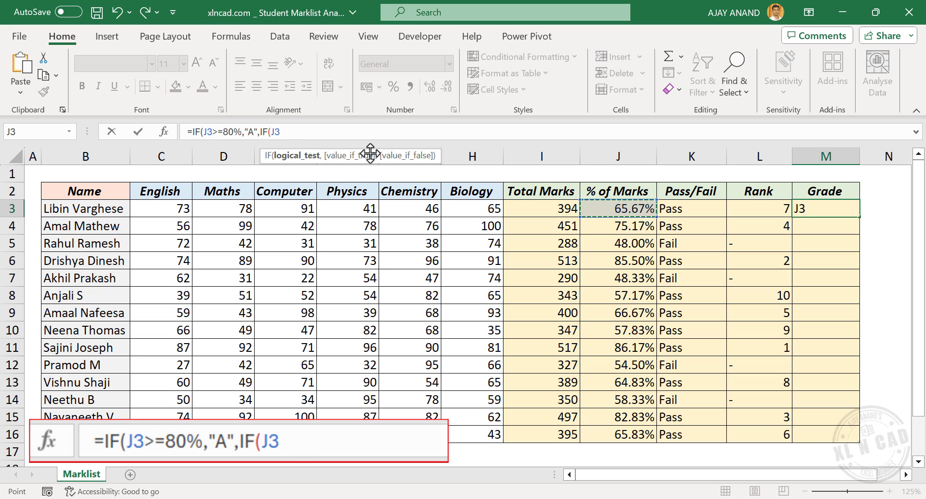
text(>=60%,"B)
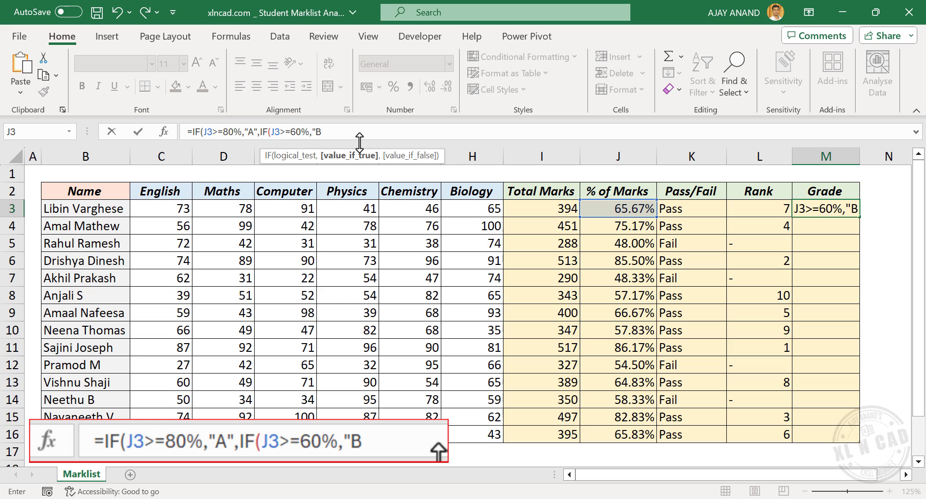
text(",)
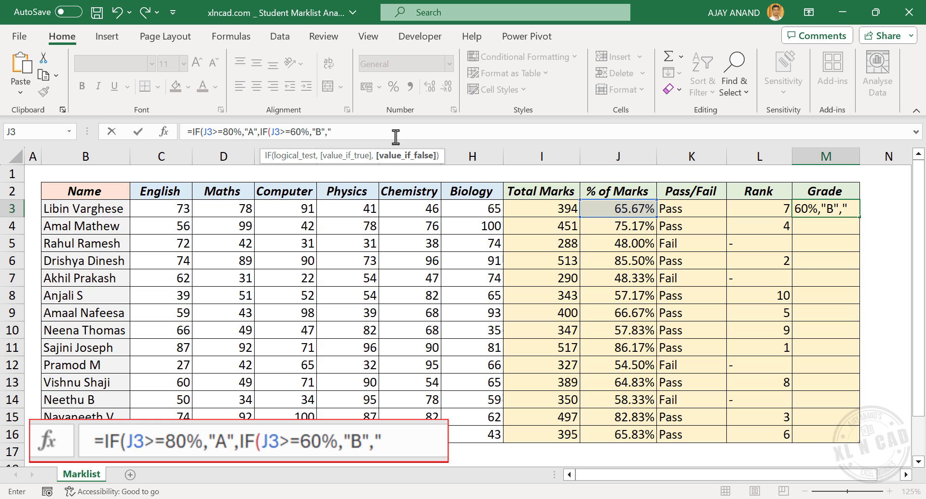
text(C"))
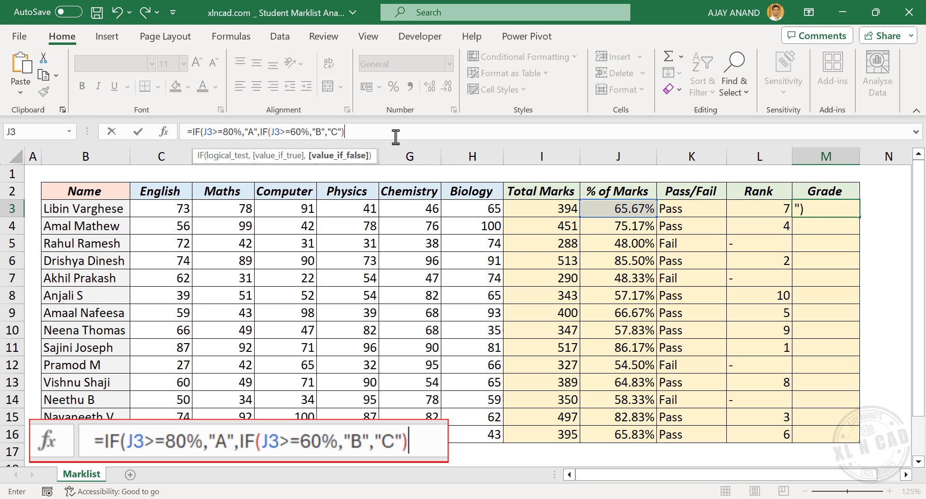
text())
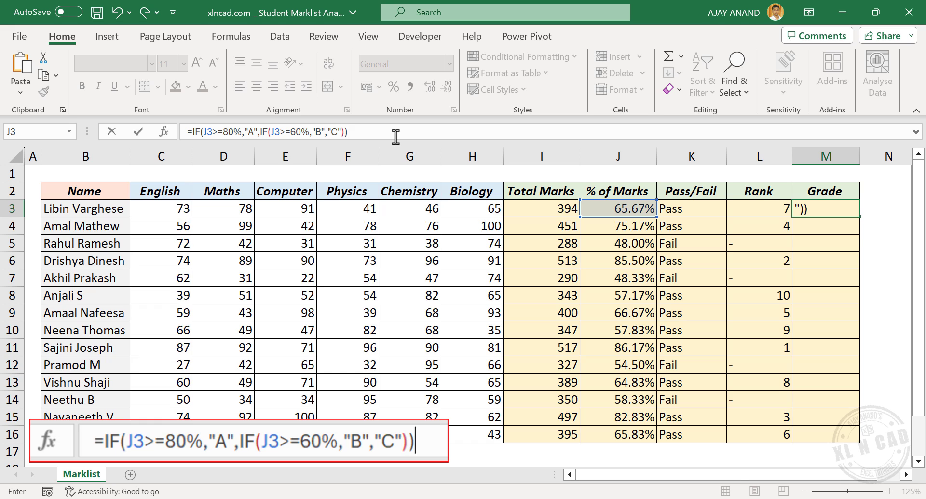
key(Return)
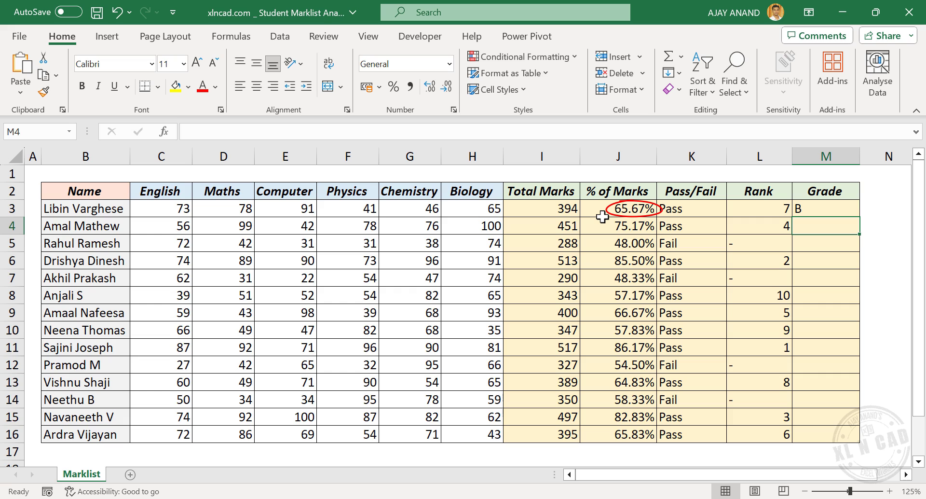
- Copy the Grade formula from M3 down through M16 and check the percentages and grades in other rows
click(831, 208)
drag(859, 217, 861, 449)
click(634, 265)
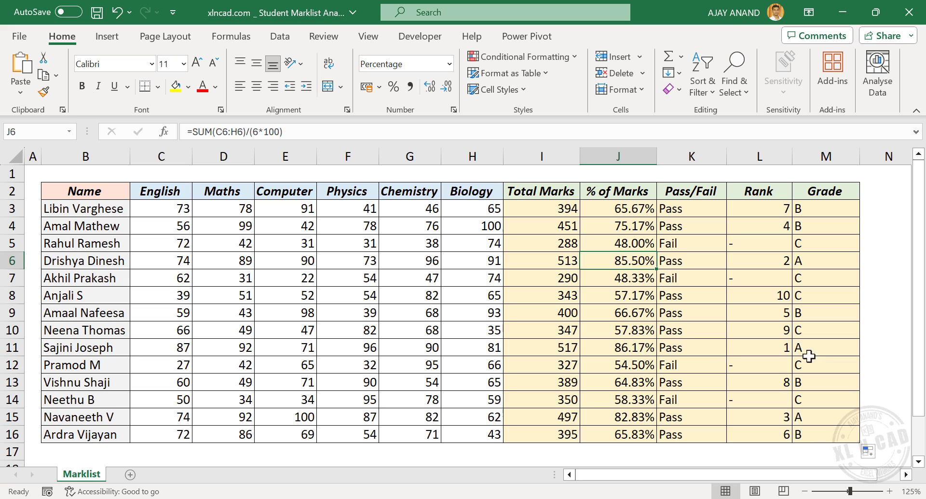
click(821, 347)
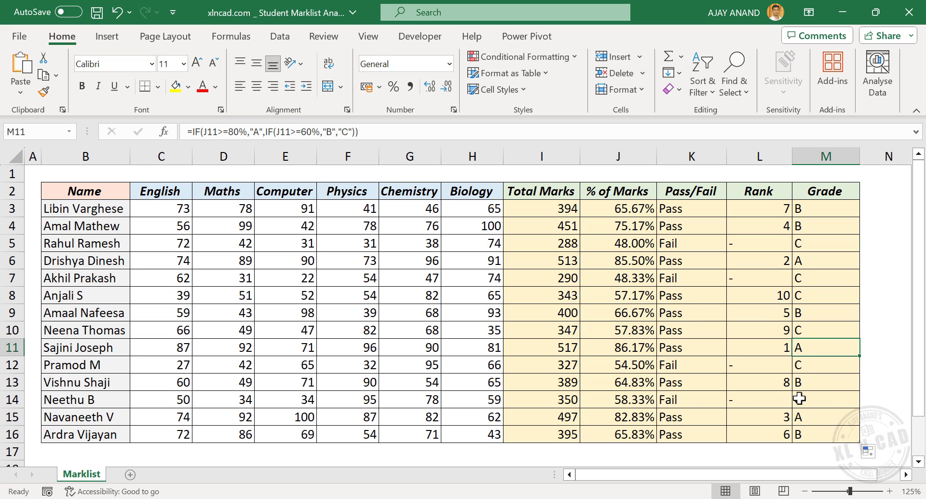
click(832, 399)
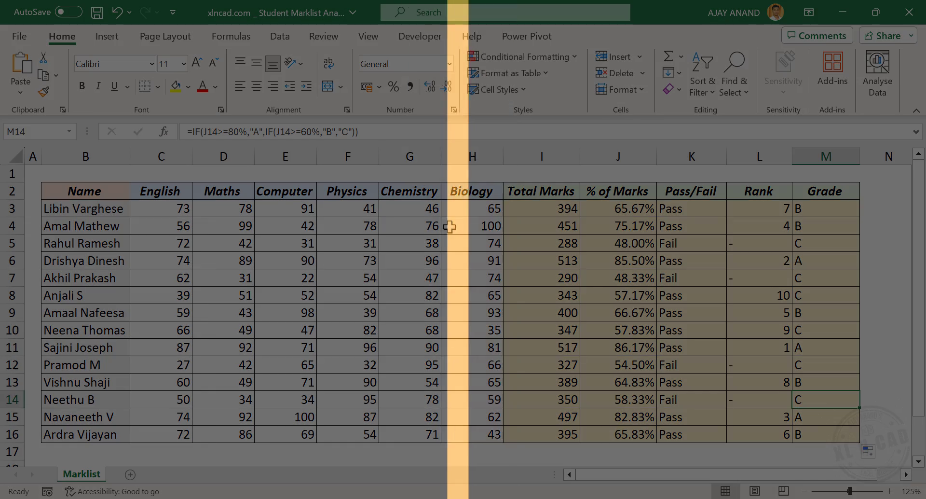